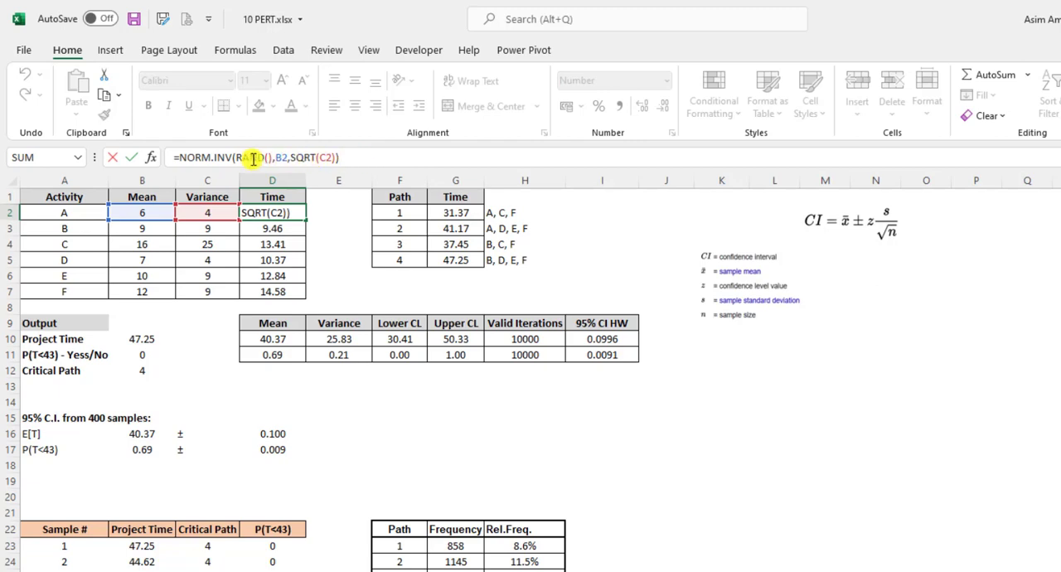
Examine the probability, mean and standard deviation arguments of activity A's NORM.INV time formula in D2
{"action": "left_click", "coordinate": [242, 157]}
{"action": "double_click", "coordinate": [261, 159]}
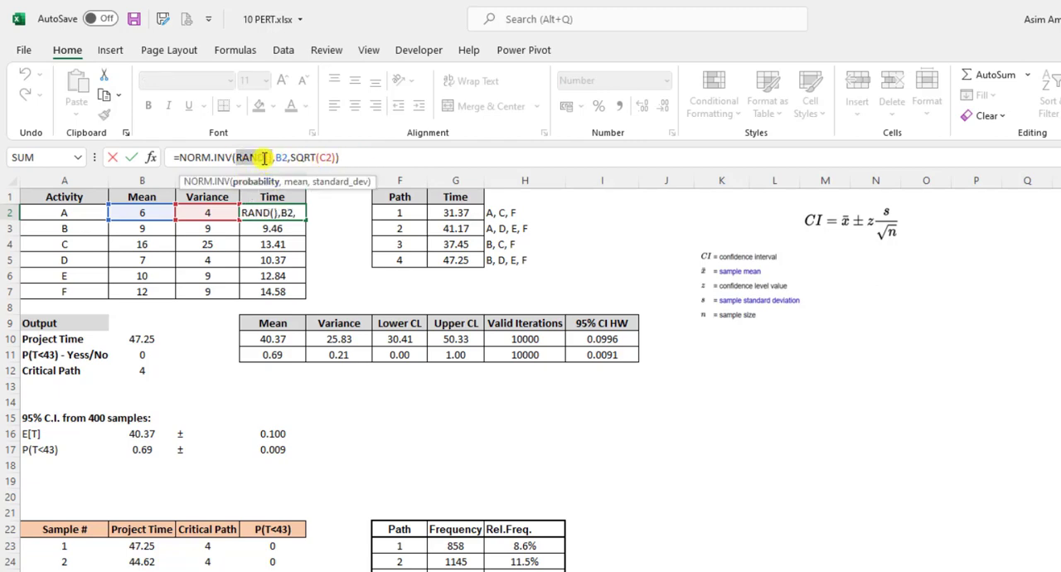
{"action": "left_click", "coordinate": [277, 157]}
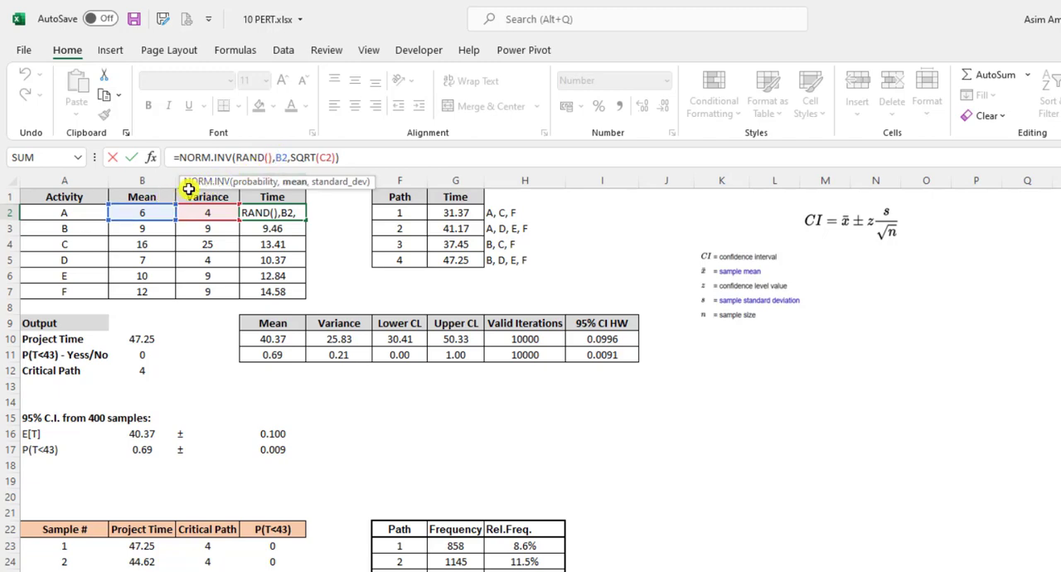
{"action": "left_click", "coordinate": [331, 160]}
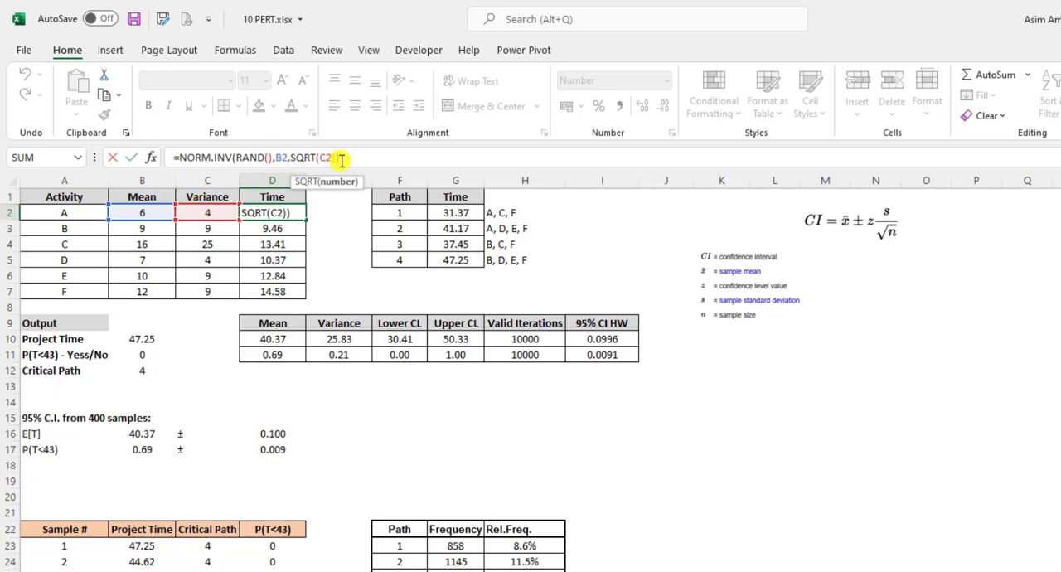
{"action": "key", "text": "ctrl+Return"}
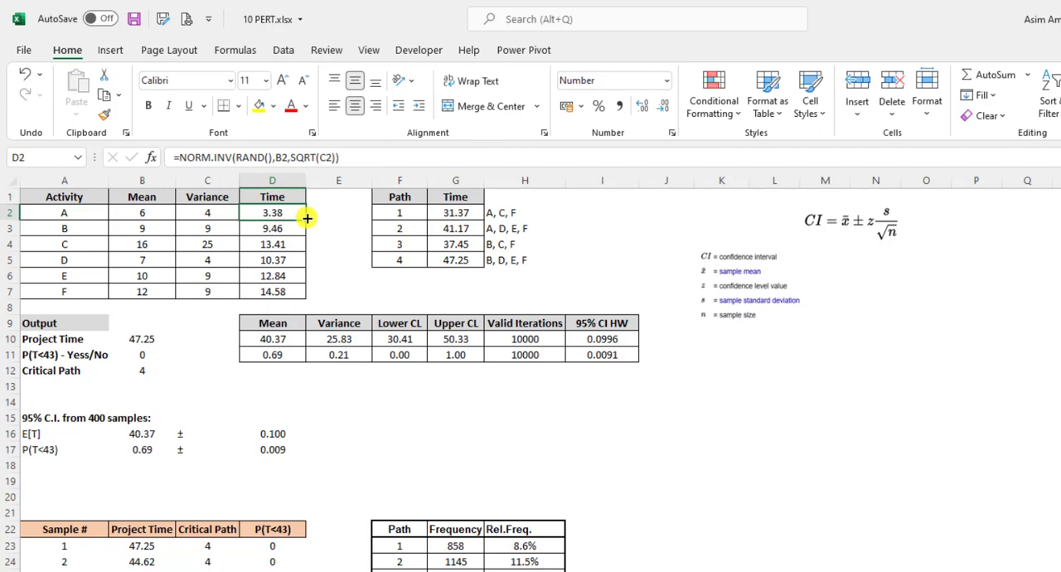
Fill the NORM.INV time formula from D2 down through D7 for activities B to F
{"action": "left_click_drag", "start_coordinate": [306, 223], "coordinate": [301, 292]}
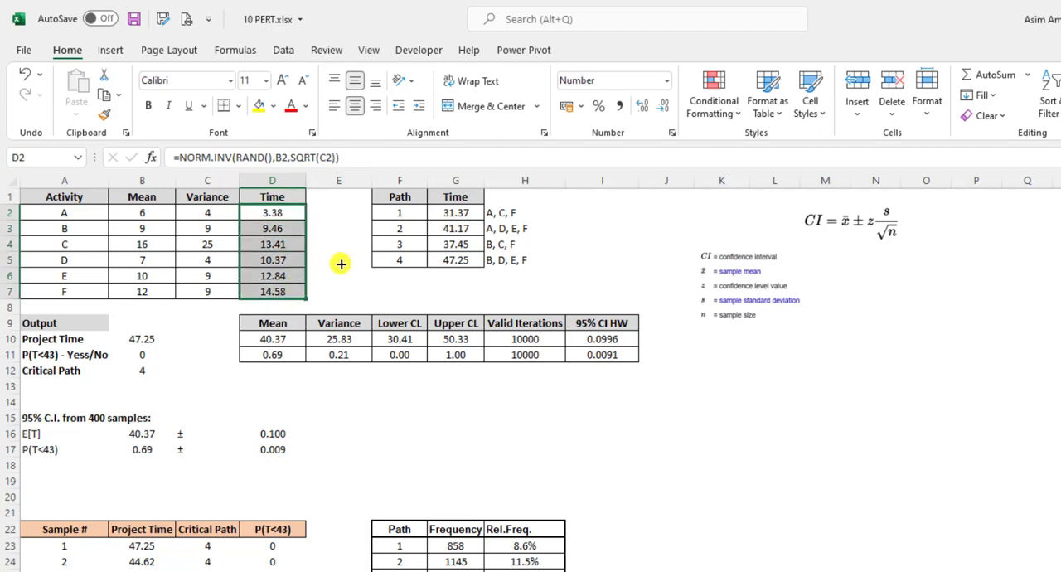
{"action": "left_click", "coordinate": [341, 264]}
{"action": "left_click_drag", "start_coordinate": [284, 217], "coordinate": [281, 282]}
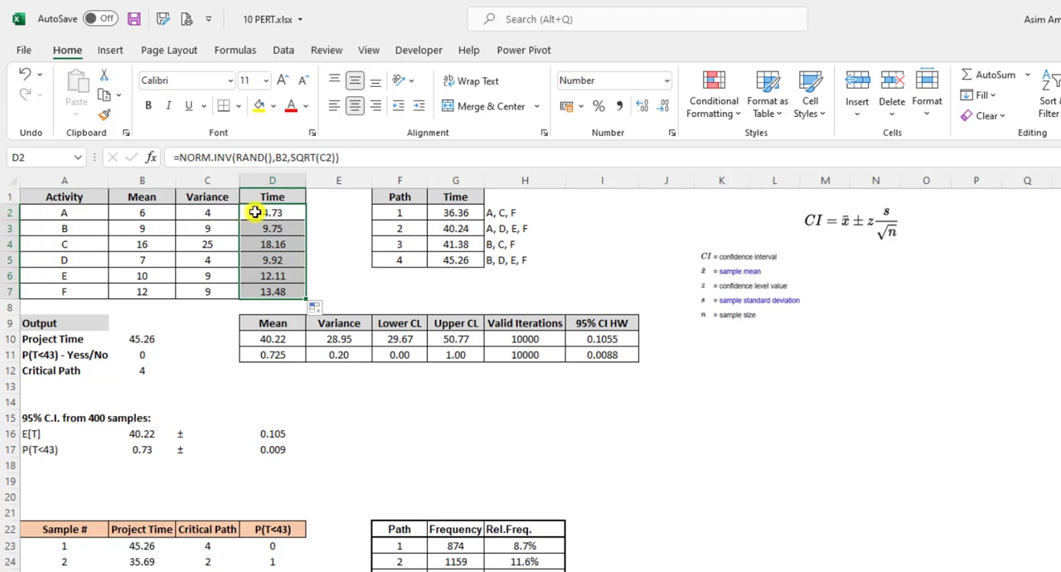
{"action": "left_click", "coordinate": [326, 263]}
Review the four path numbers in F2:F5 and their activity sequences in H2:H5
{"action": "left_click_drag", "start_coordinate": [394, 213], "coordinate": [400, 259]}
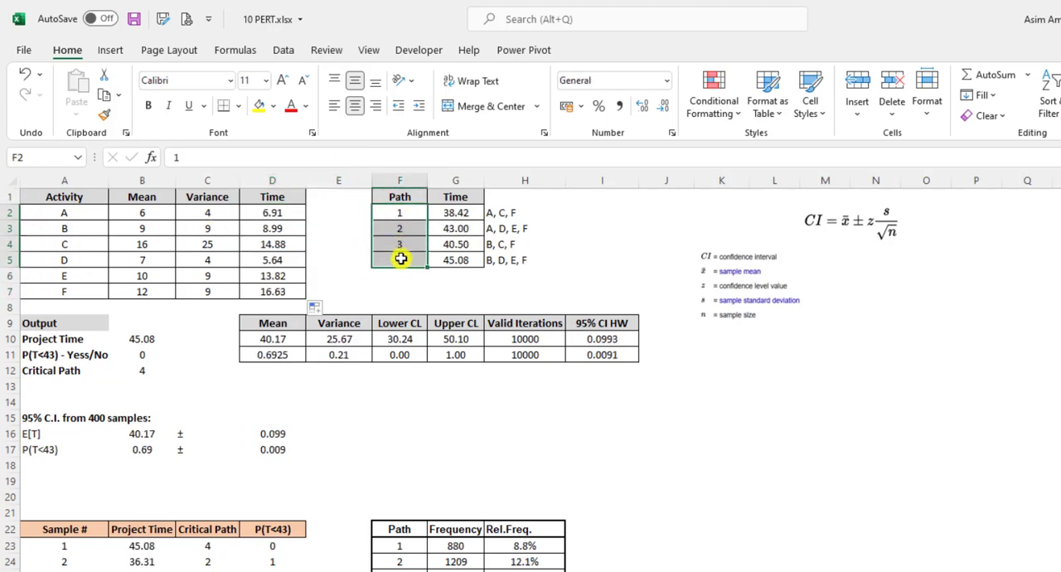
{"action": "left_click", "coordinate": [466, 212]}
{"action": "left_click_drag", "start_coordinate": [509, 213], "coordinate": [509, 257]}
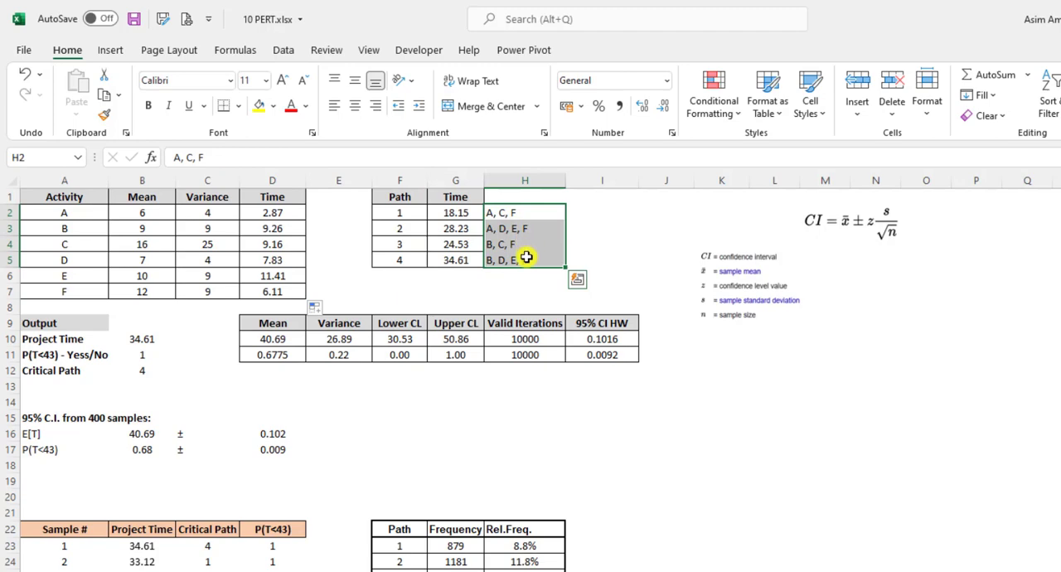
Inspect the time formulas of paths 1 and 2 and the activity times they reference
{"action": "left_click", "coordinate": [455, 210]}
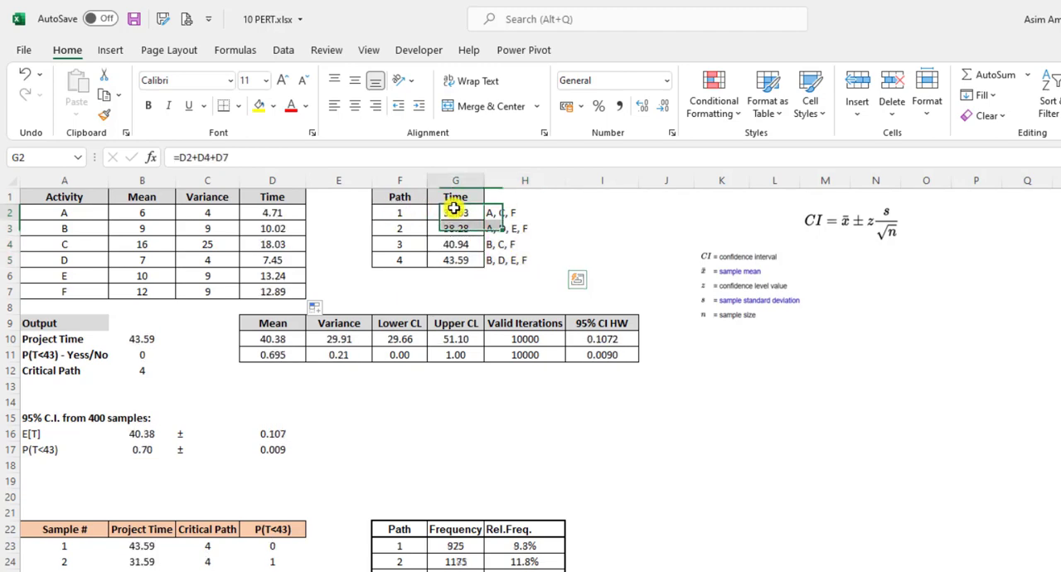
{"action": "left_click", "coordinate": [425, 160]}
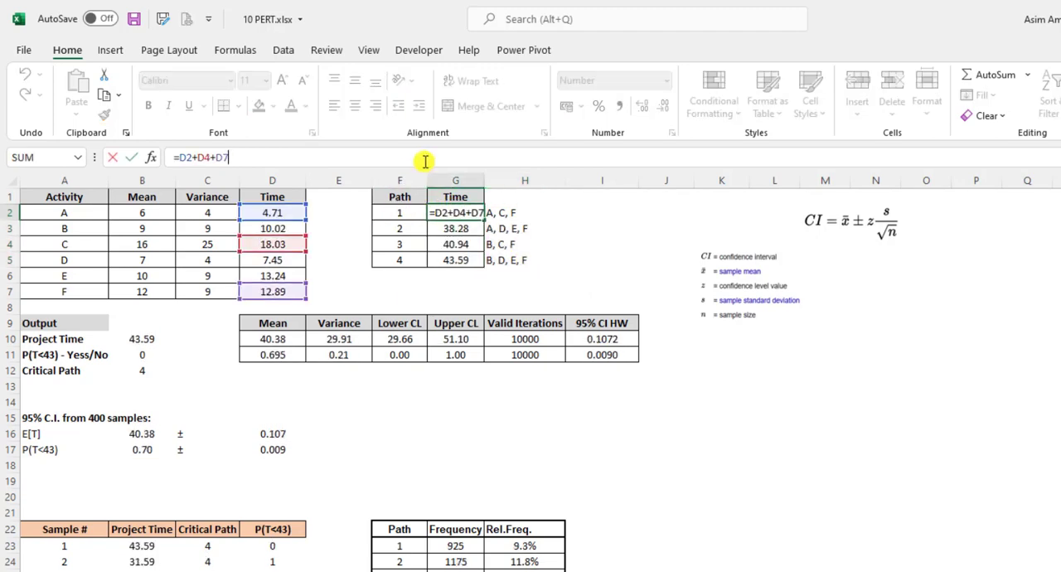
{"action": "key", "text": "Escape"}
{"action": "left_click", "coordinate": [473, 230]}
{"action": "left_click", "coordinate": [477, 161]}
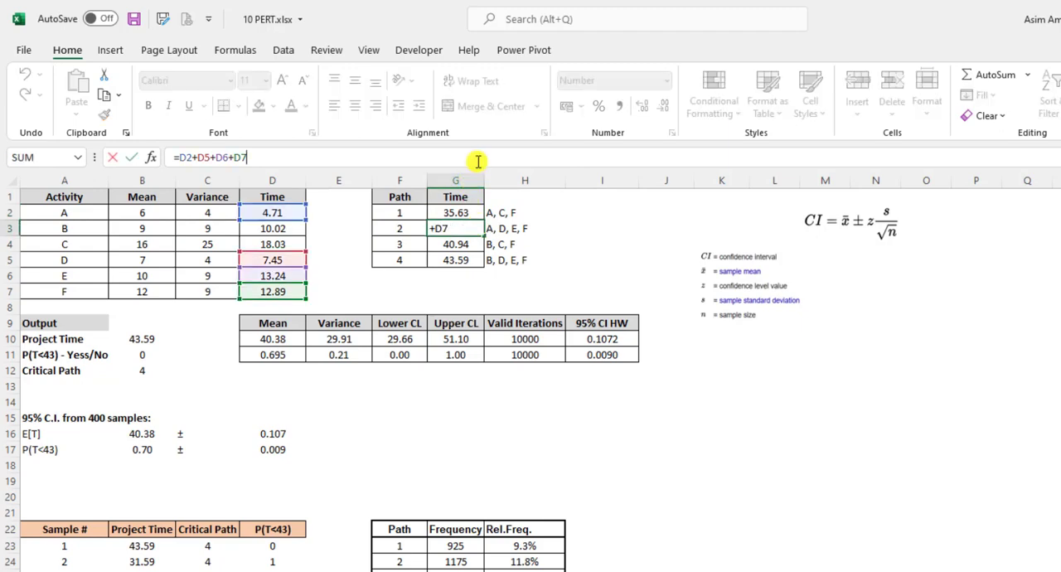
{"action": "key", "text": "Escape"}
Inspect the time formulas of paths 3 and 4, then review all path times in G2:G5
{"action": "left_click", "coordinate": [457, 244]}
{"action": "left_click", "coordinate": [457, 159]}
{"action": "key", "text": "Escape"}
{"action": "left_click", "coordinate": [469, 260]}
{"action": "left_click", "coordinate": [481, 159]}
{"action": "key", "text": "Escape"}
{"action": "left_click", "coordinate": [461, 213]}
{"action": "left_click_drag", "start_coordinate": [461, 213], "coordinate": [450, 252]}
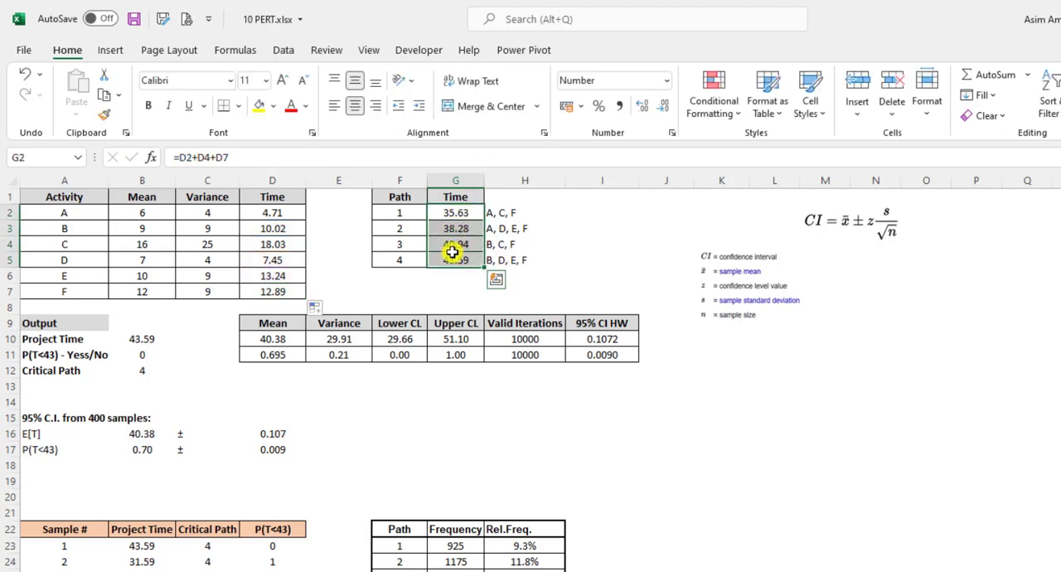
Check the Project Time formula in B10 and the range of path times it references
{"action": "left_click", "coordinate": [160, 341]}
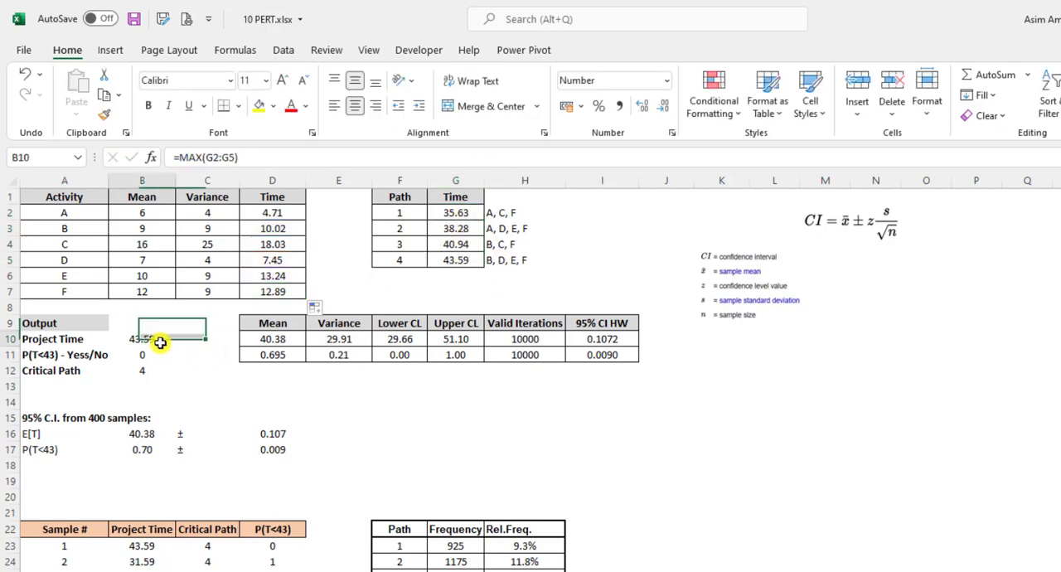
{"action": "left_click", "coordinate": [318, 156]}
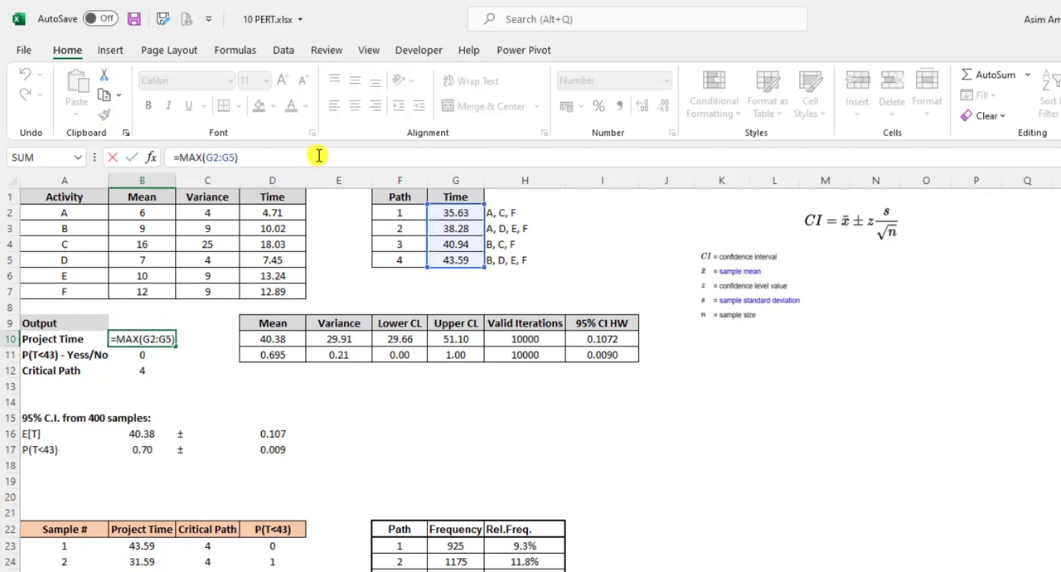
{"action": "key", "text": "Escape"}
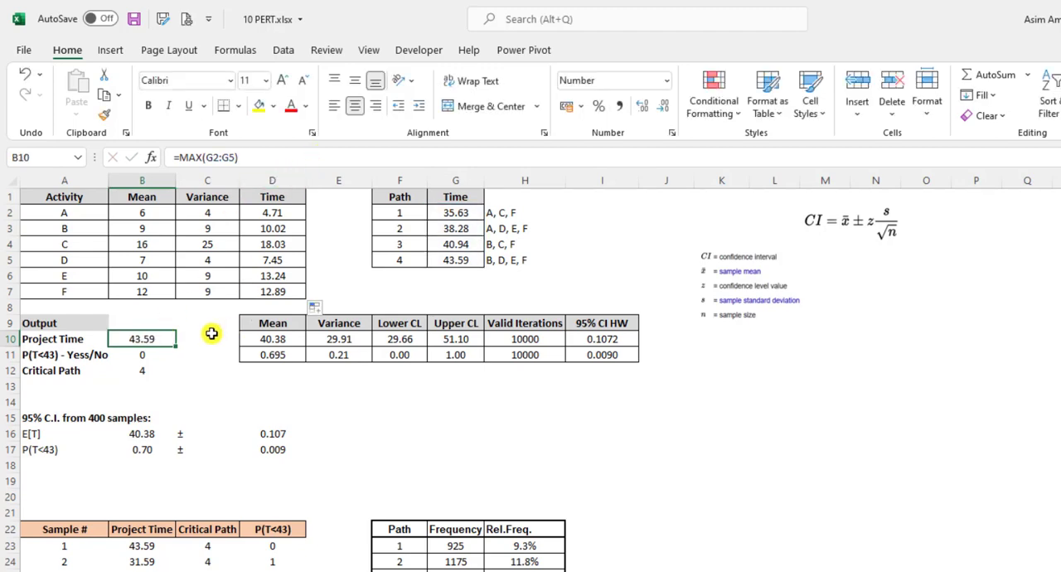
Examine the IF formula in B11 that tests whether the project time is below 43
{"action": "left_click", "coordinate": [156, 361]}
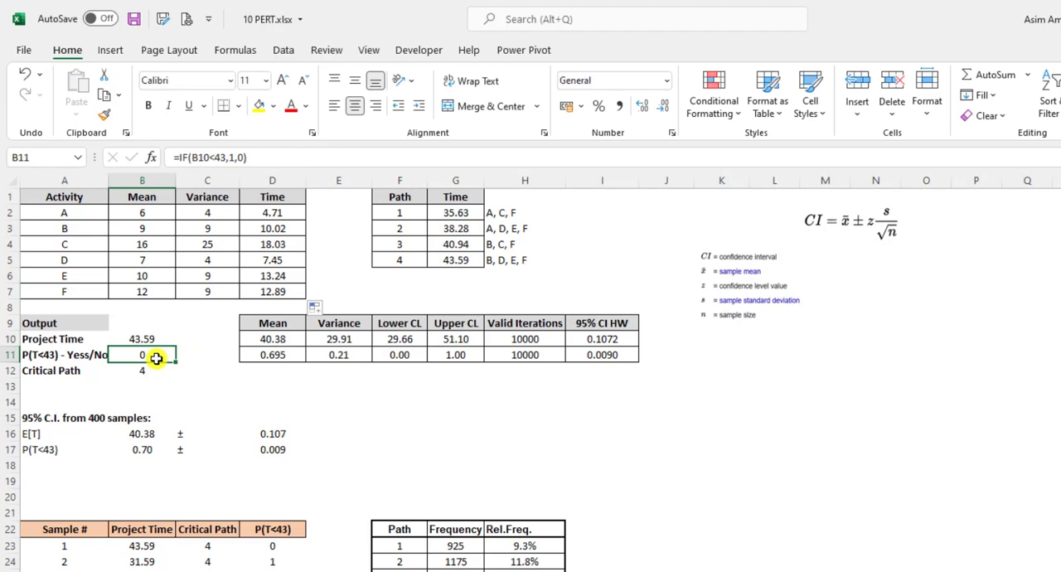
{"action": "left_click", "coordinate": [293, 159]}
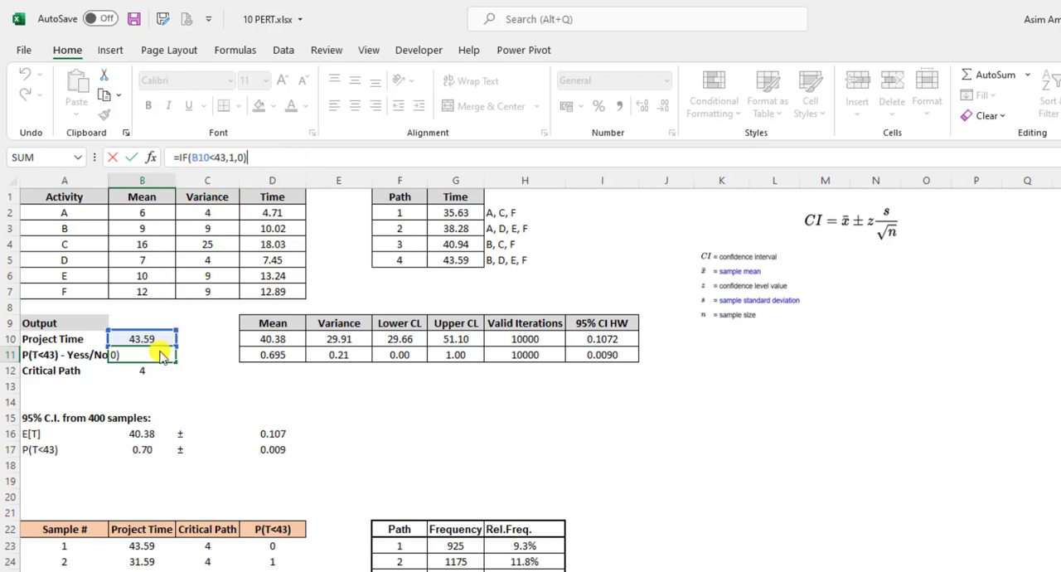
{"action": "left_click", "coordinate": [227, 157]}
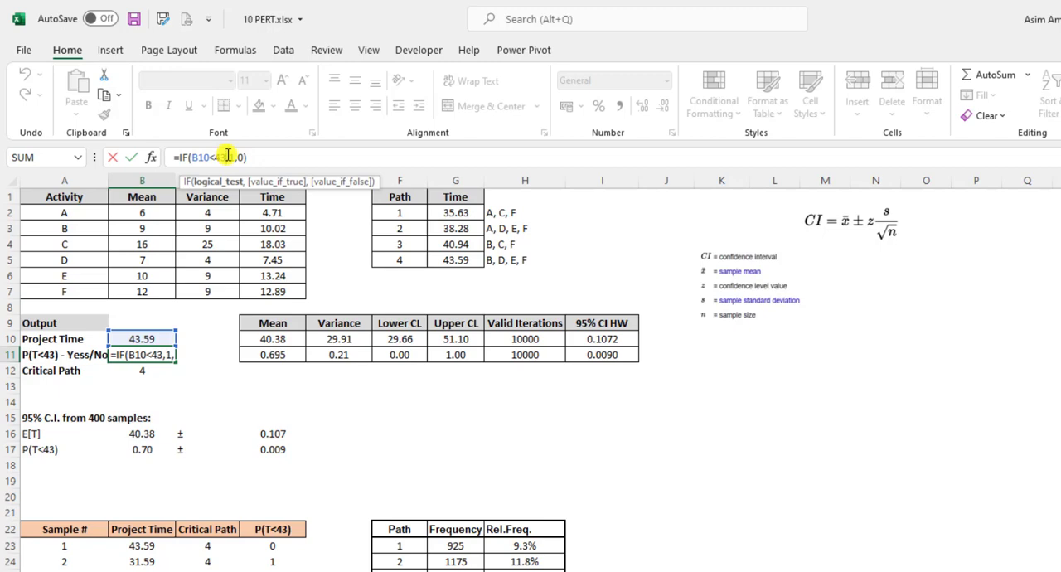
{"action": "key", "text": "ctrl+Return"}
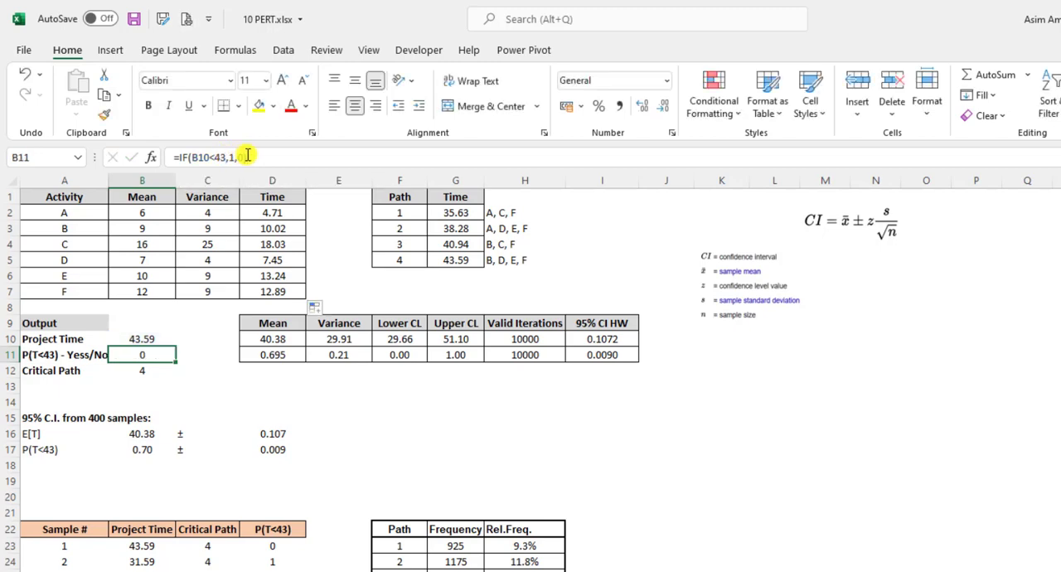
{"action": "left_click", "coordinate": [177, 338]}
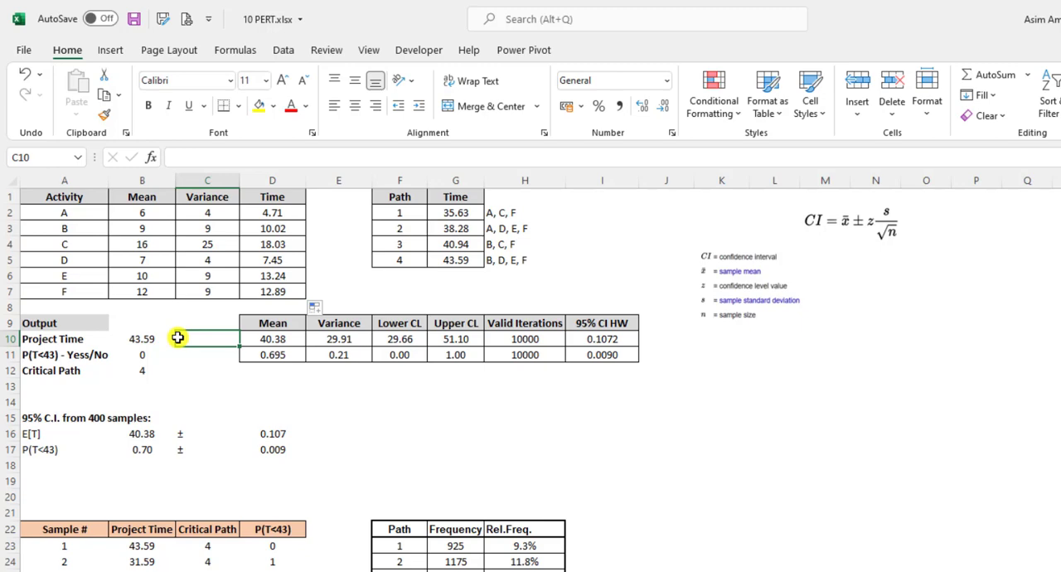
Examine the nested IF formula for the critical path in B12 and compare it with path 4's time
{"action": "left_click", "coordinate": [144, 369]}
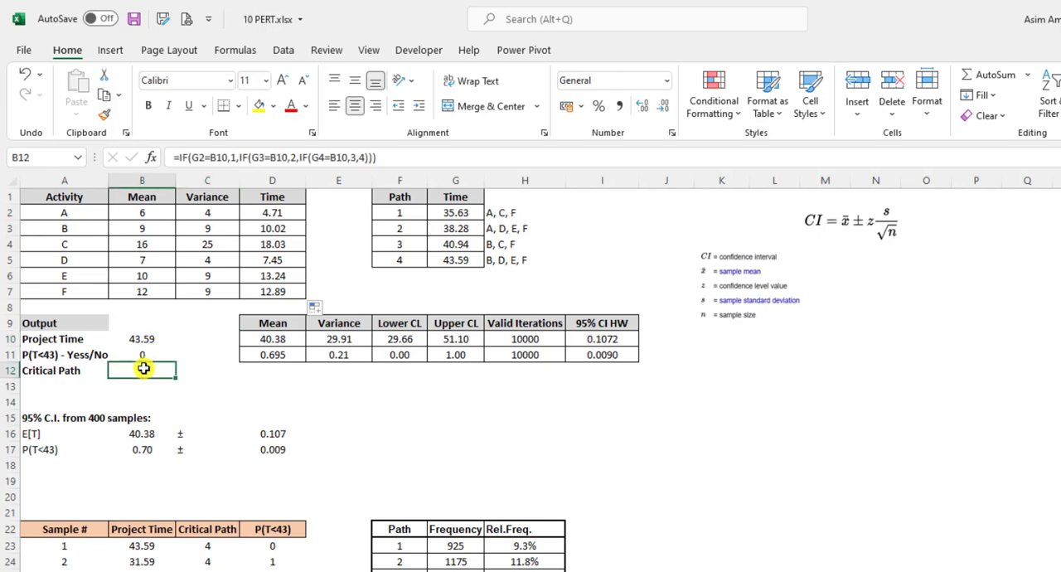
{"action": "left_click", "coordinate": [407, 152]}
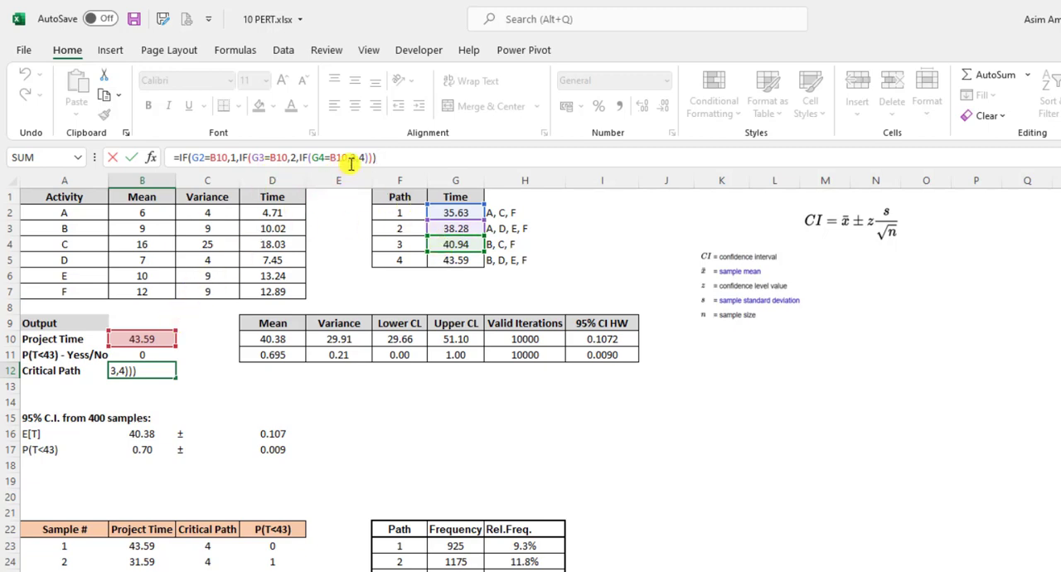
{"action": "key", "text": "ctrl+Return"}
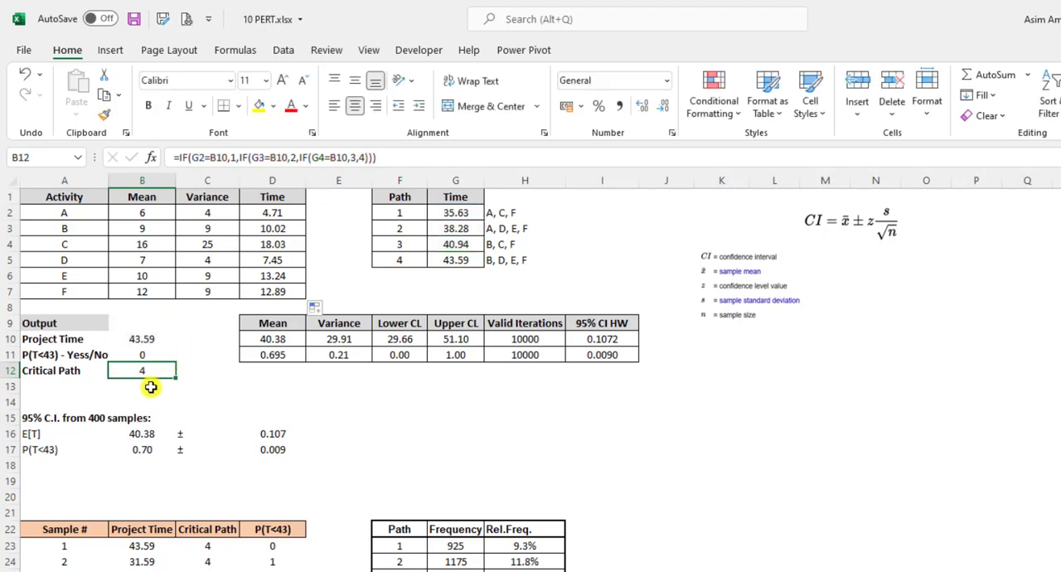
{"action": "left_click", "coordinate": [441, 261]}
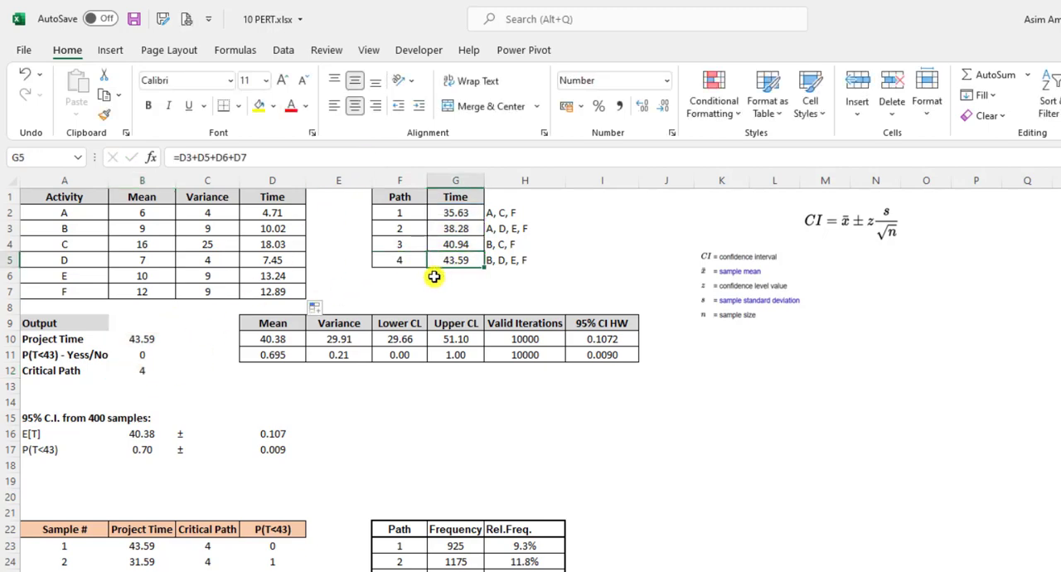
Recheck the P(T<43) formula in B11 and review the output cells B10:B12
{"action": "double_click", "coordinate": [160, 352]}
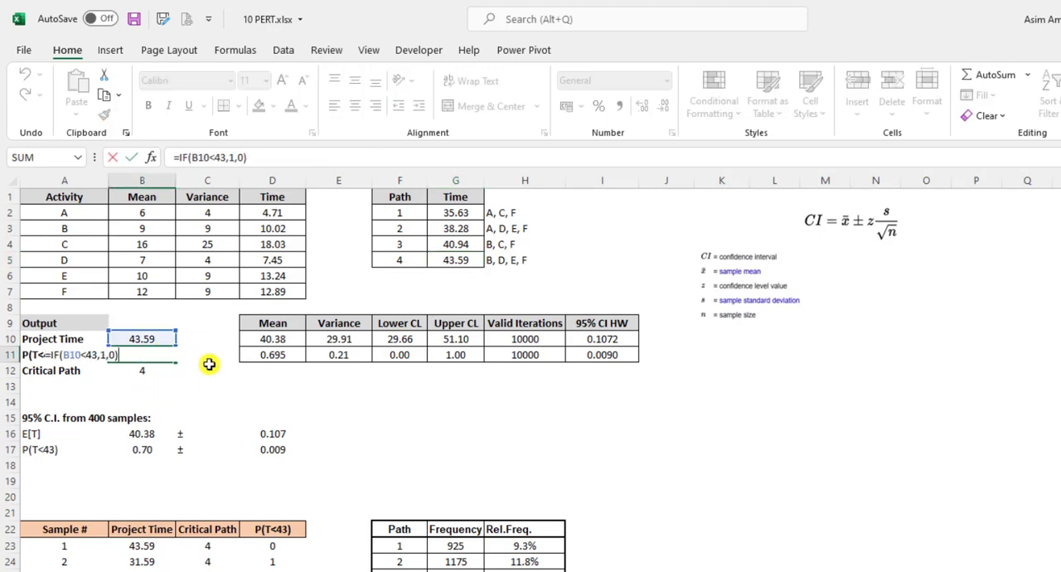
{"action": "left_click", "coordinate": [209, 364]}
{"action": "left_click_drag", "start_coordinate": [158, 339], "coordinate": [159, 364]}
{"action": "left_click", "coordinate": [235, 392]}
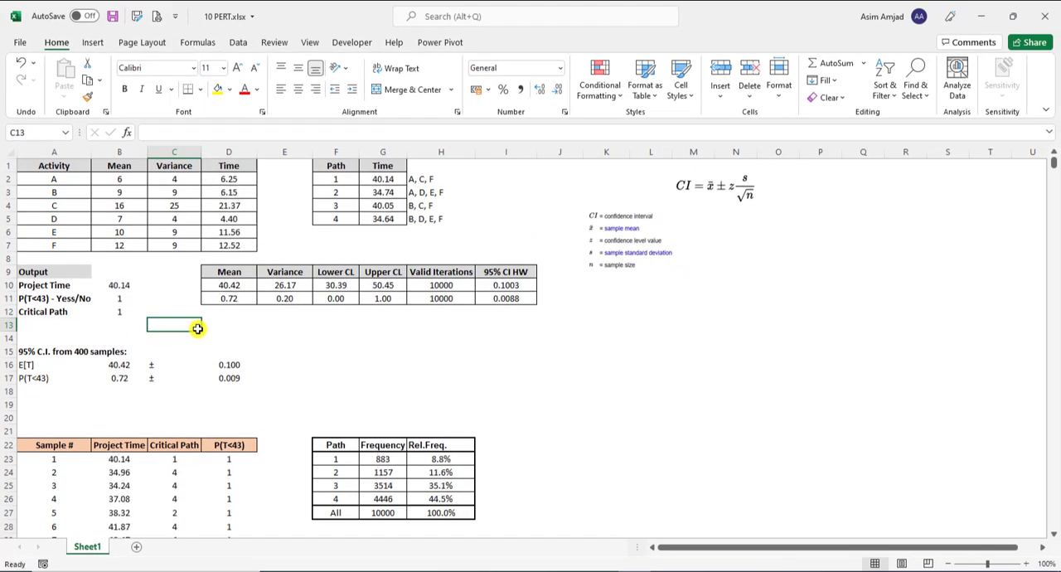
Review the full Sample # column from A23 to its last sample and return to the table's start
{"action": "scroll", "coordinate": [203, 329], "scroll_direction": "down", "scroll_amount": 3}
{"action": "left_click", "coordinate": [63, 344]}
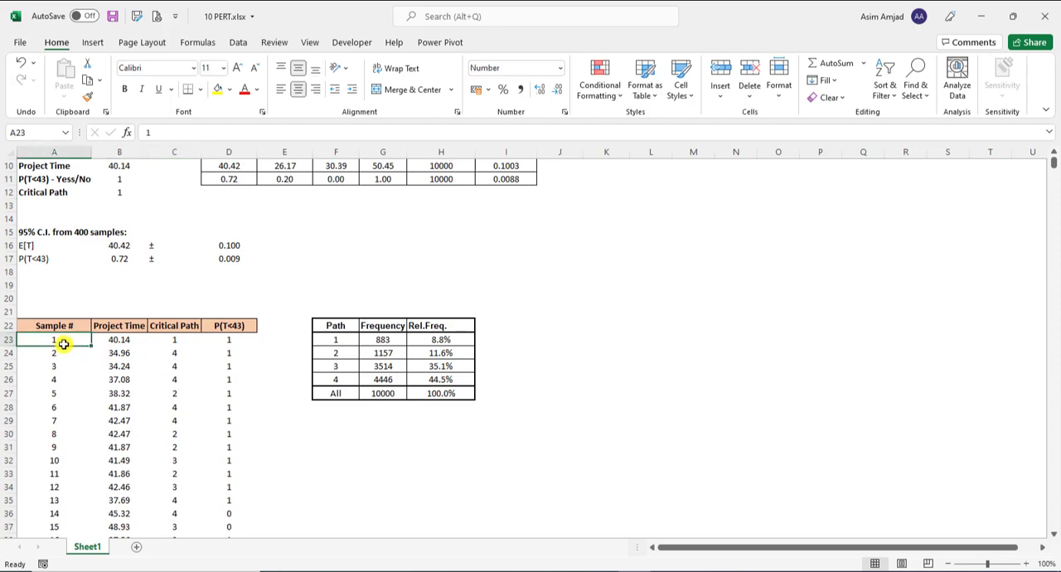
{"action": "key", "text": "ctrl+shift+Down"}
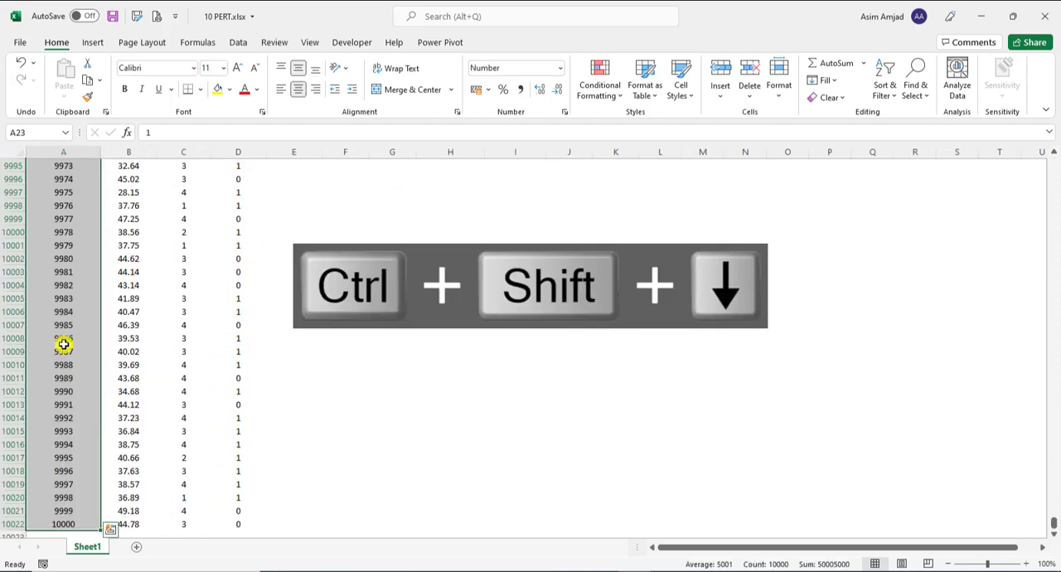
{"action": "key", "text": "ctrl+shift+Up"}
{"action": "scroll", "coordinate": [78, 337], "scroll_direction": "up", "scroll_amount": 3}
Enter 1 in cell K23 as the starting value of a sample number series
{"action": "left_click", "coordinate": [559, 314]}
{"action": "left_click", "coordinate": [606, 300]}
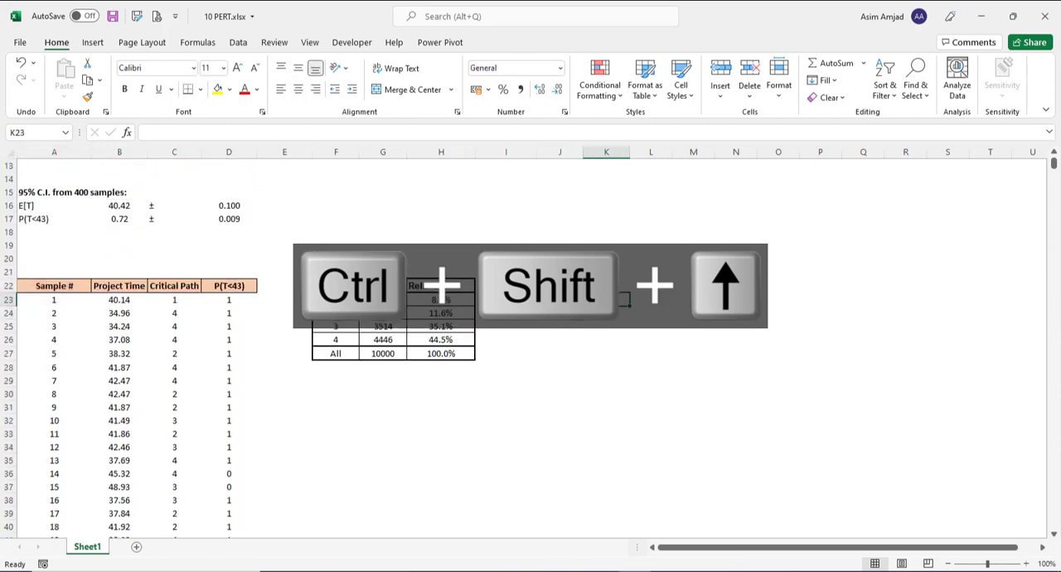
{"action": "type", "text": "1"}
{"action": "left_click", "coordinate": [607, 340]}
{"action": "left_click", "coordinate": [613, 300]}
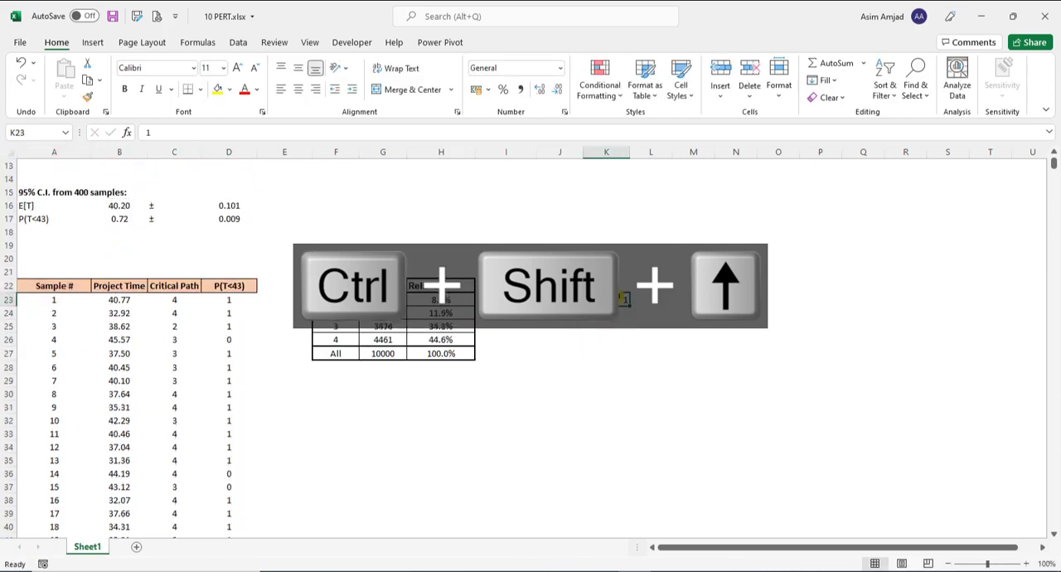
Fill a linear series down the column from K23 with step value 1 and stop value 10000, and check its full extent
{"action": "left_click", "coordinate": [829, 81]}
{"action": "left_click", "coordinate": [861, 189]}
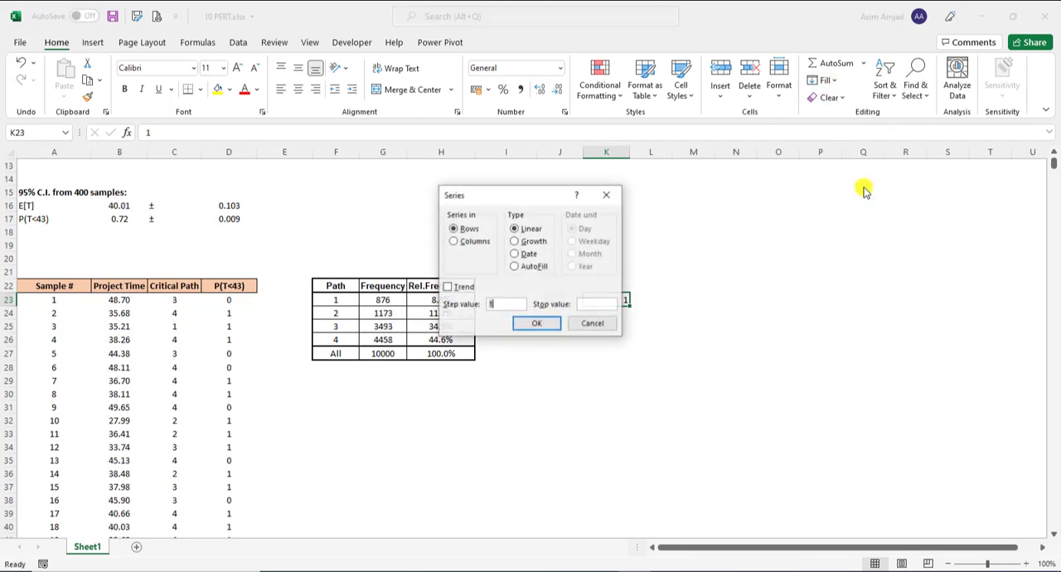
{"action": "left_click", "coordinate": [608, 304]}
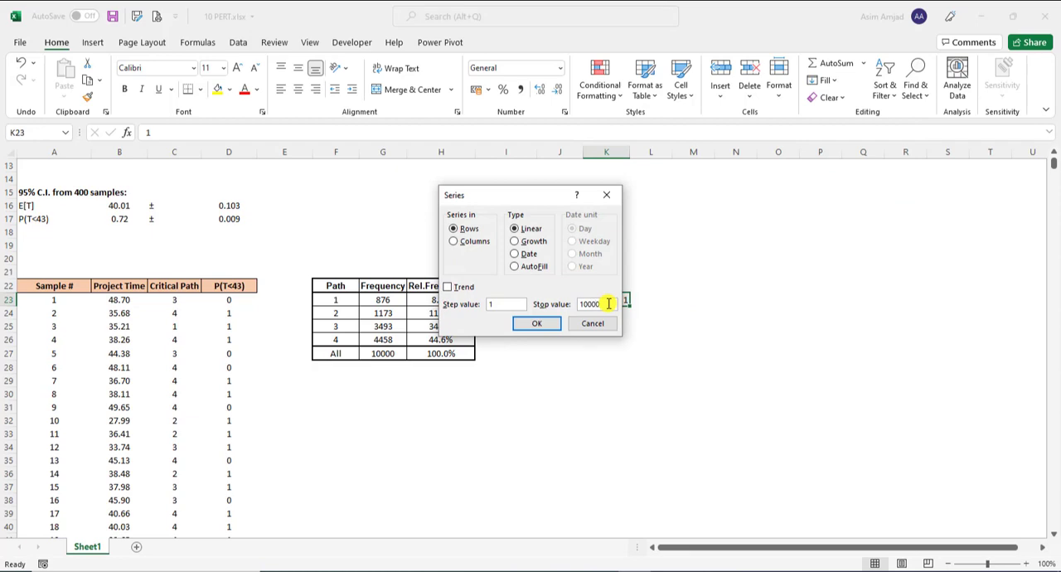
{"action": "left_click", "coordinate": [481, 243]}
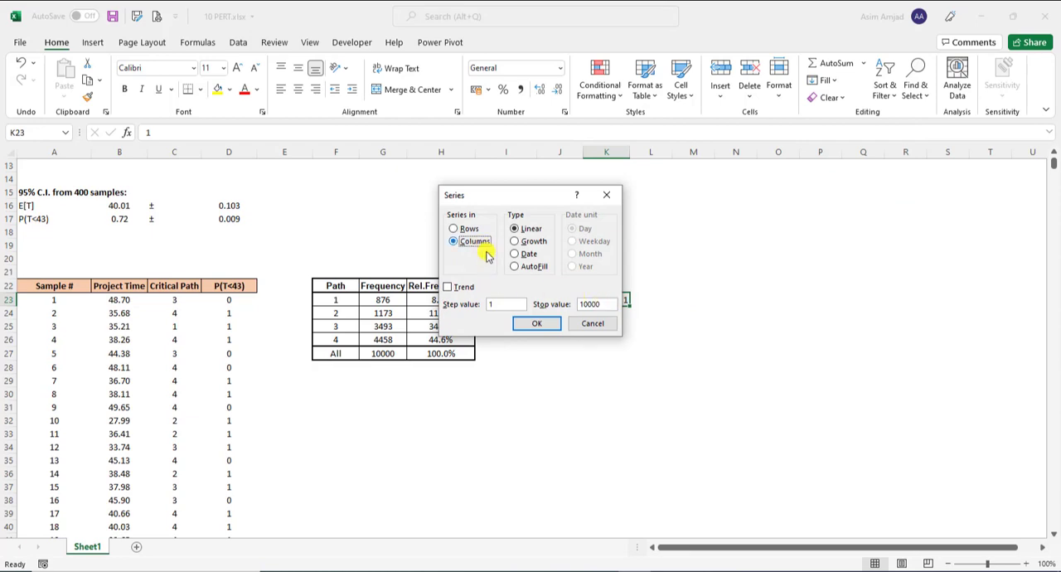
{"action": "left_click", "coordinate": [536, 322]}
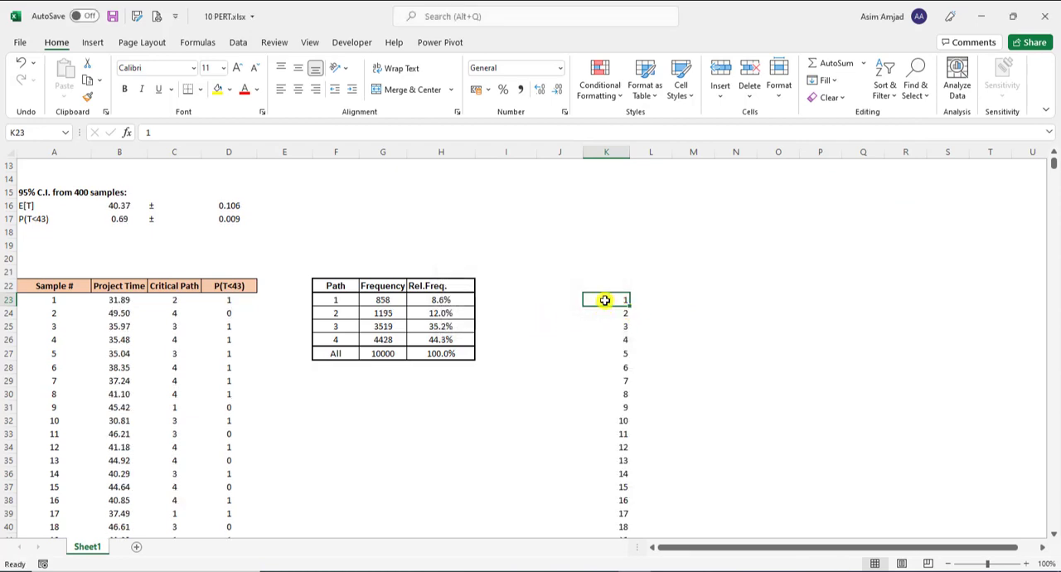
{"action": "key", "text": "ctrl+shift+Down"}
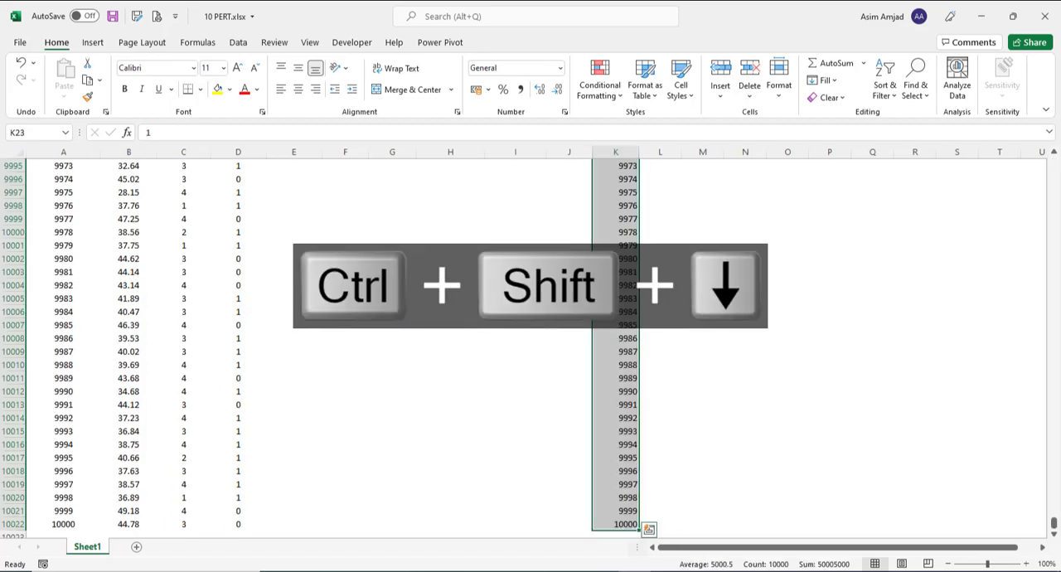
Return to the first sample row and examine the formulas in B23, C23 and D23 and the output cells they reference
{"action": "key", "text": "ctrl+shift+Up"}
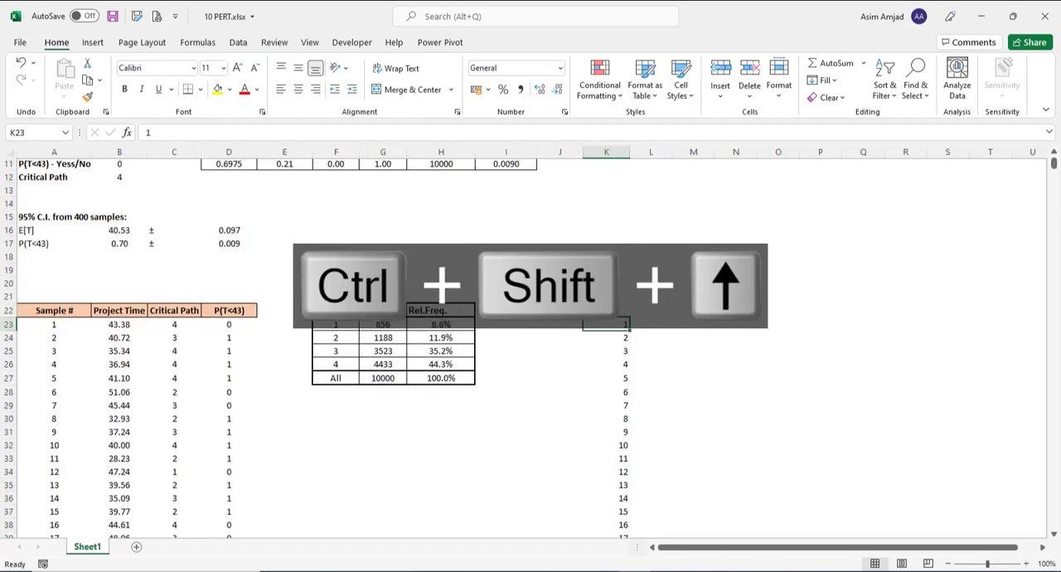
{"action": "left_click", "coordinate": [115, 325]}
{"action": "scroll", "coordinate": [133, 274], "scroll_direction": "up", "scroll_amount": 2}
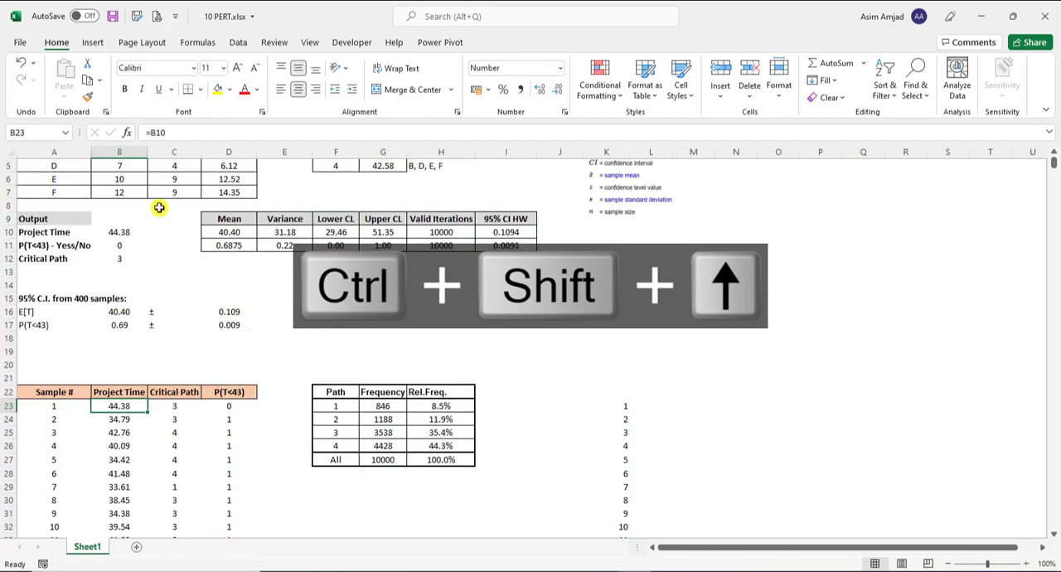
{"action": "left_click", "coordinate": [208, 131]}
{"action": "type", "text": "=B10"}
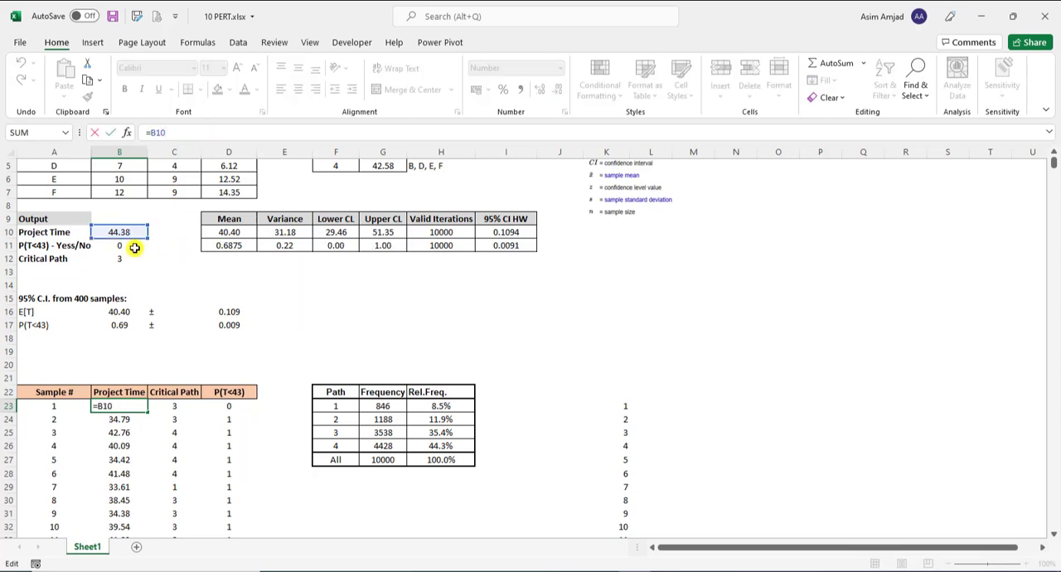
{"action": "key", "text": "Return"}
{"action": "left_click", "coordinate": [184, 406]}
{"action": "left_click", "coordinate": [197, 130]}
{"action": "key", "text": "Escape"}
{"action": "left_click", "coordinate": [221, 409]}
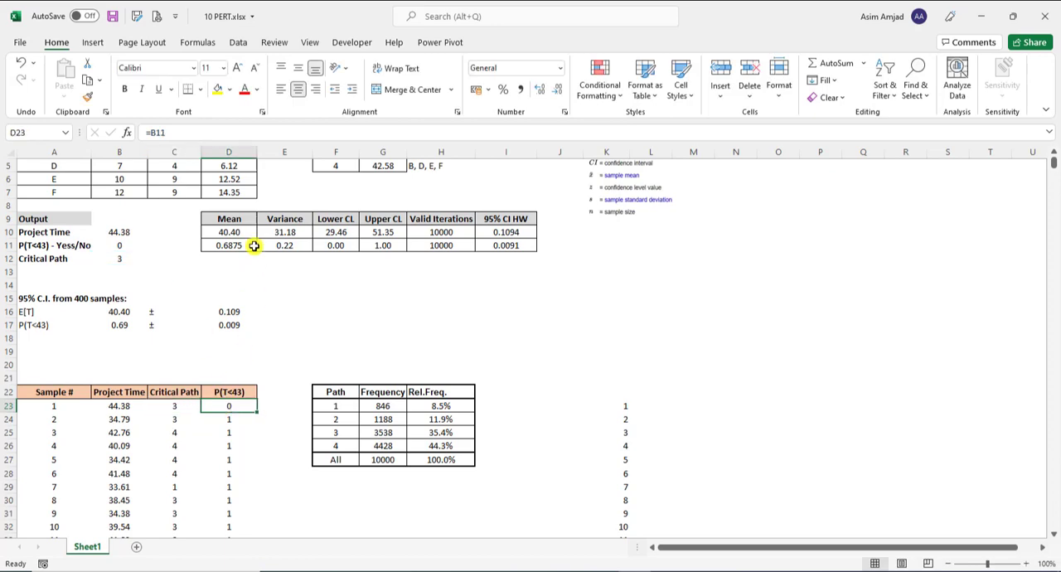
{"action": "left_click", "coordinate": [225, 134]}
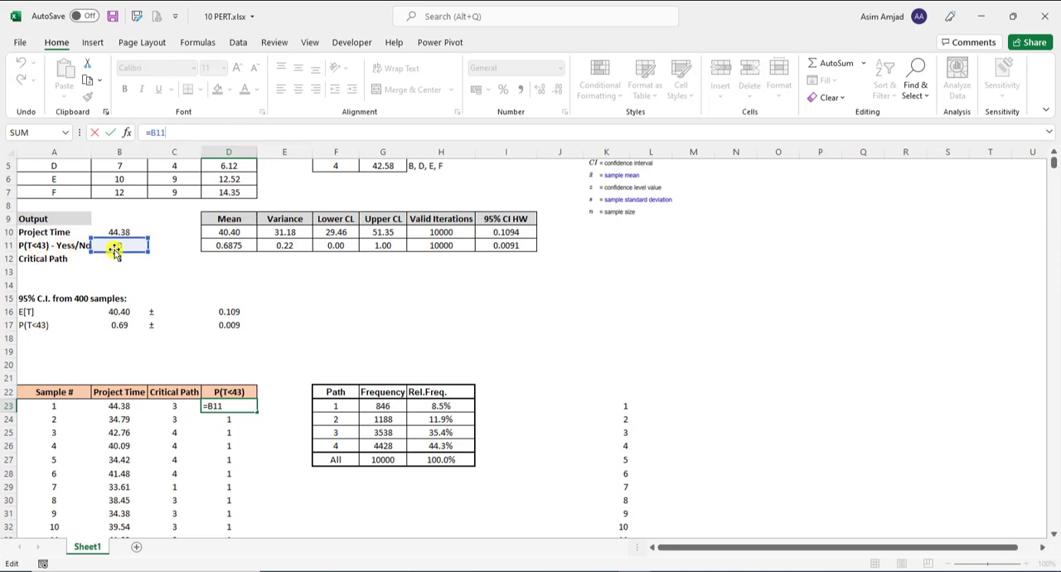
{"action": "key", "text": "Return"}
Copy the first-sample formulas B23:D23 to L23 and point the formula in L23 to the Project Time output B10
{"action": "left_click_drag", "start_coordinate": [109, 406], "coordinate": [235, 406]}
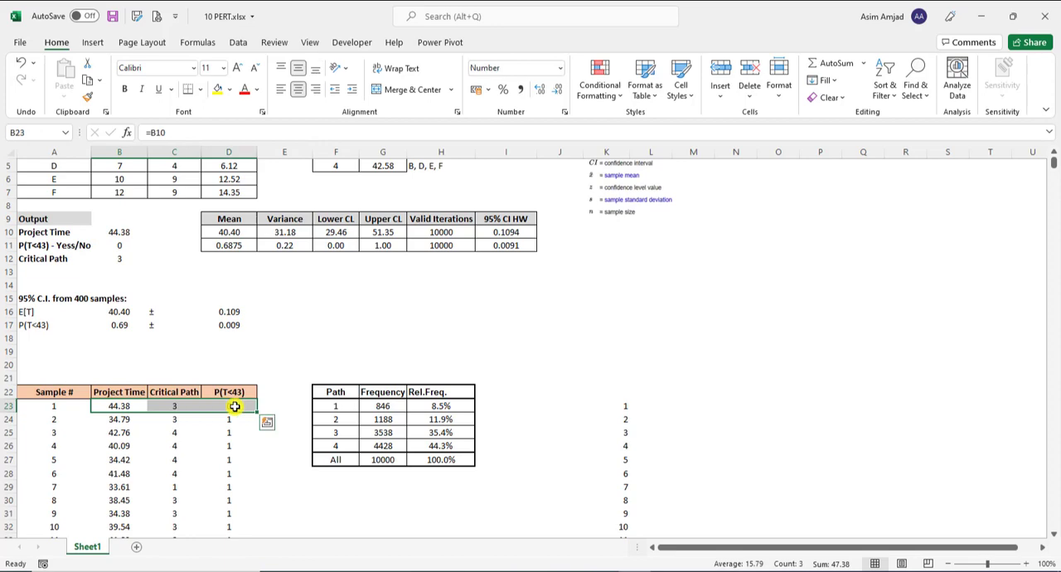
{"action": "key", "text": "ctrl+c"}
{"action": "left_click", "coordinate": [670, 406]}
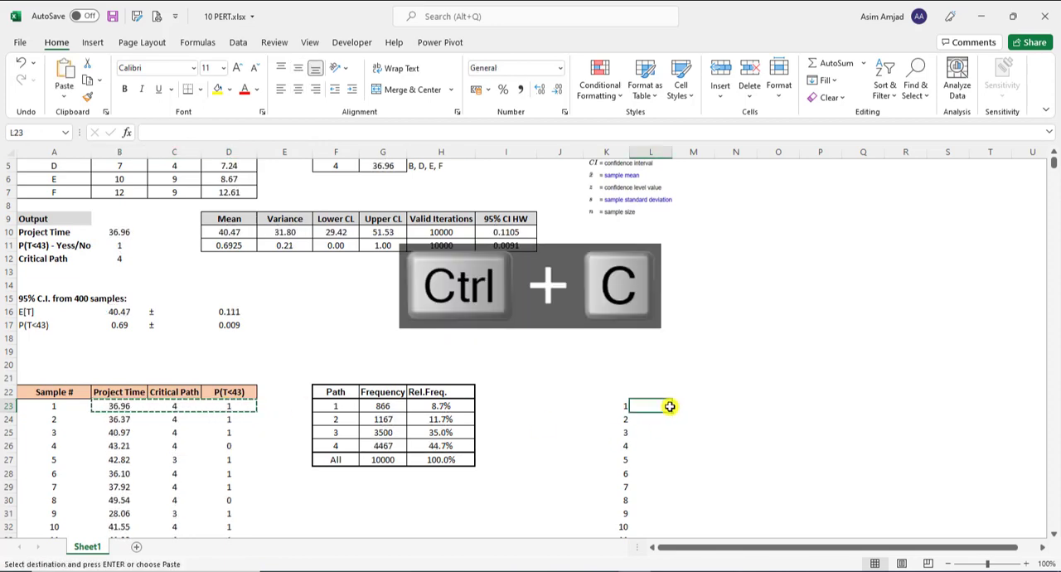
{"action": "key", "text": "ctrl+v"}
{"action": "double_click", "coordinate": [666, 406]}
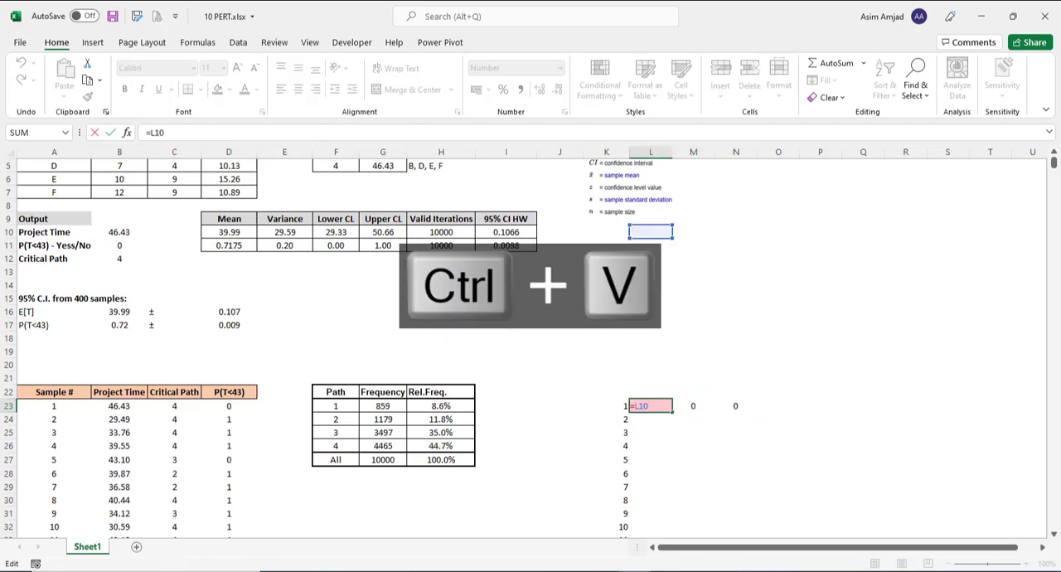
{"action": "left_click", "coordinate": [132, 233]}
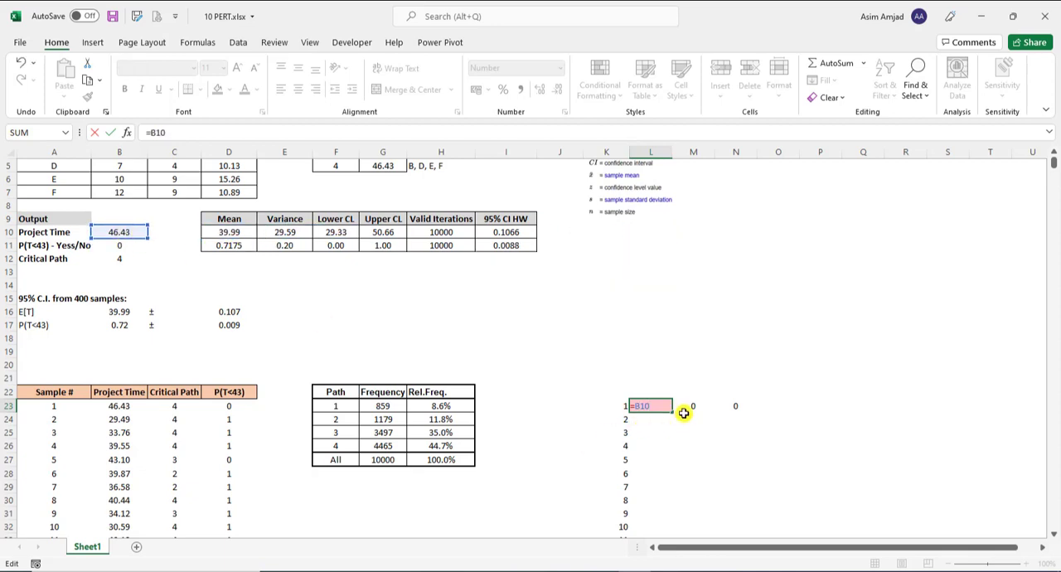
{"action": "key", "text": "Return"}
Point the formula in M23 to the Critical Path output B12 and the one in N23 to the P(T<43) output B11
{"action": "left_click", "coordinate": [695, 406]}
{"action": "type", "text": "=L12"}
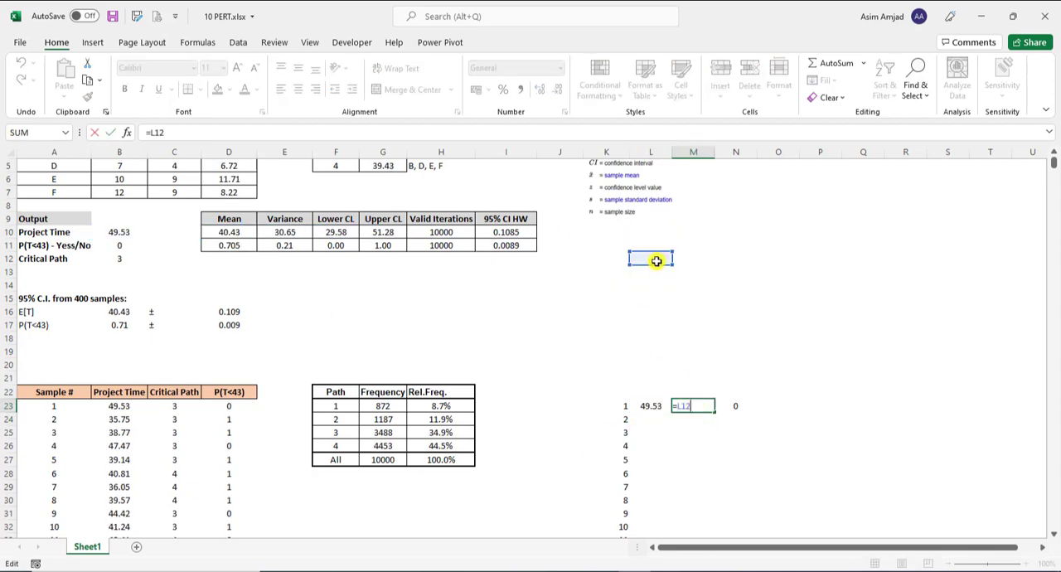
{"action": "left_click_drag", "start_coordinate": [655, 263], "coordinate": [124, 259]}
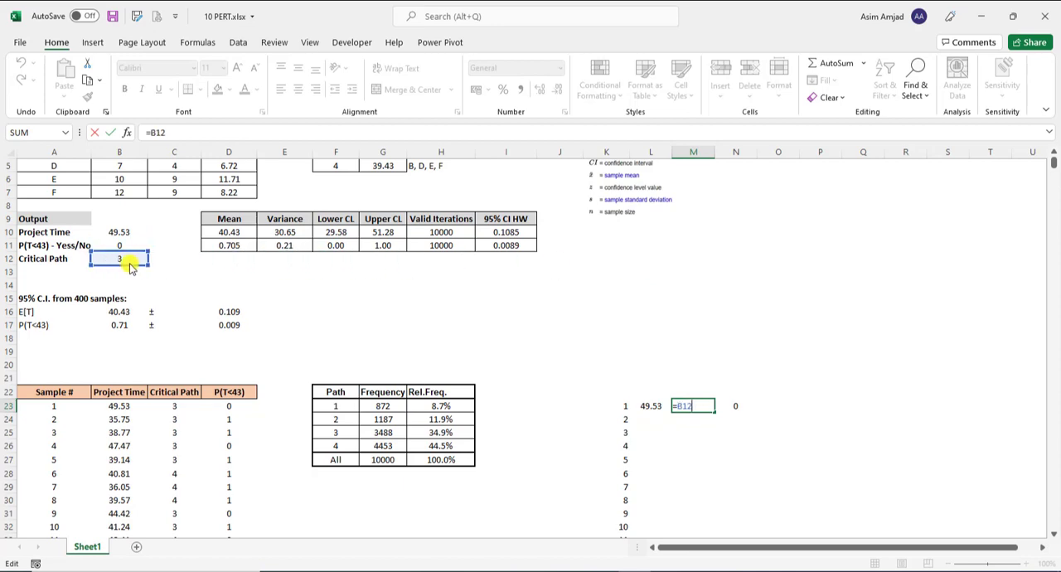
{"action": "left_click", "coordinate": [746, 432]}
{"action": "left_click", "coordinate": [738, 405]}
{"action": "type", "text": "=L11"}
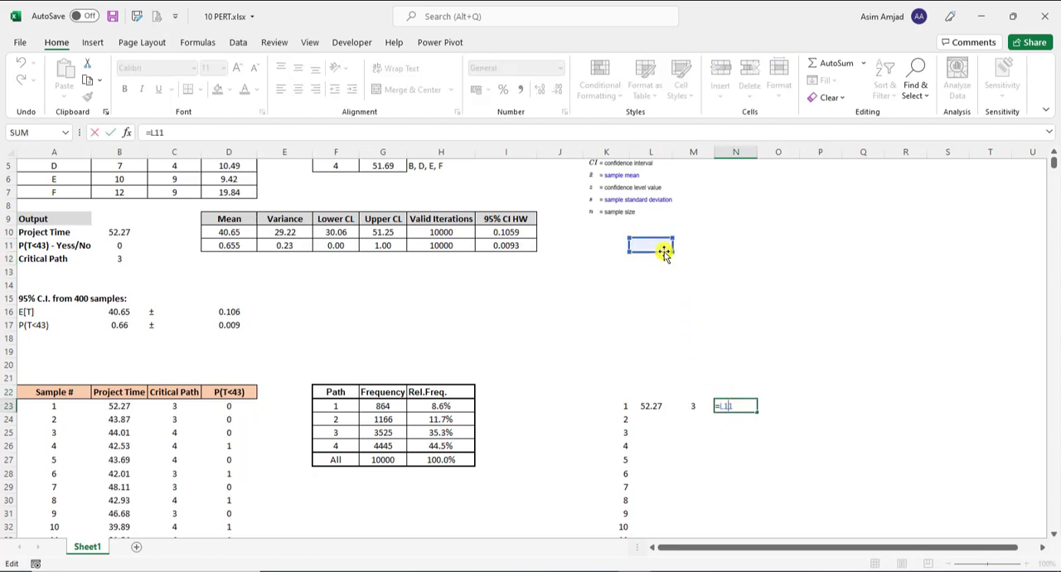
{"action": "left_click_drag", "start_coordinate": [665, 253], "coordinate": [137, 247]}
{"action": "left_click", "coordinate": [612, 378]}
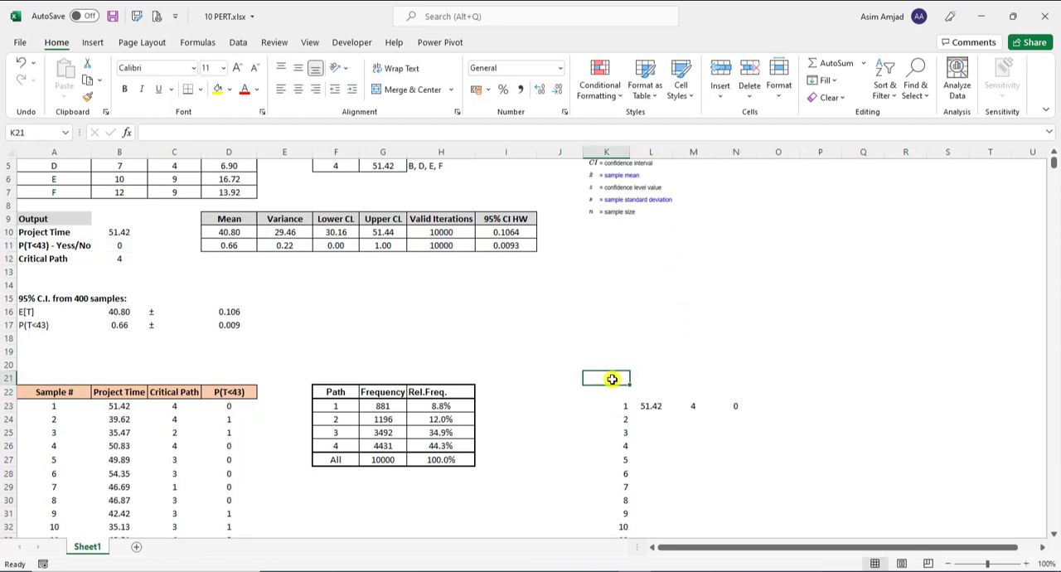
Copy the table headings A22:D22 to K22 above the new sample series
{"action": "left_click_drag", "start_coordinate": [212, 392], "coordinate": [67, 393]}
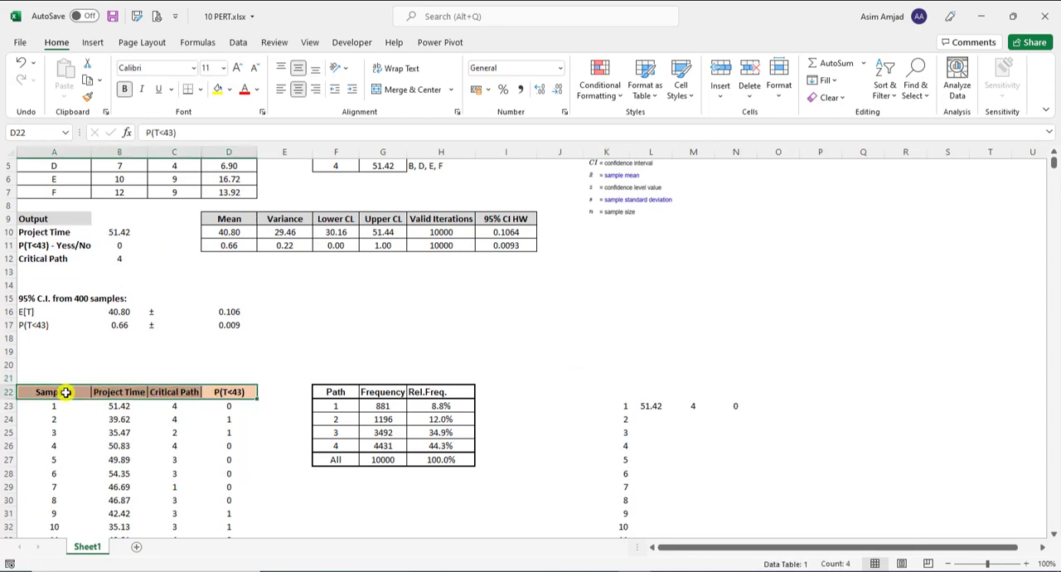
{"action": "key", "text": "ctrl+c"}
{"action": "left_click", "coordinate": [622, 392]}
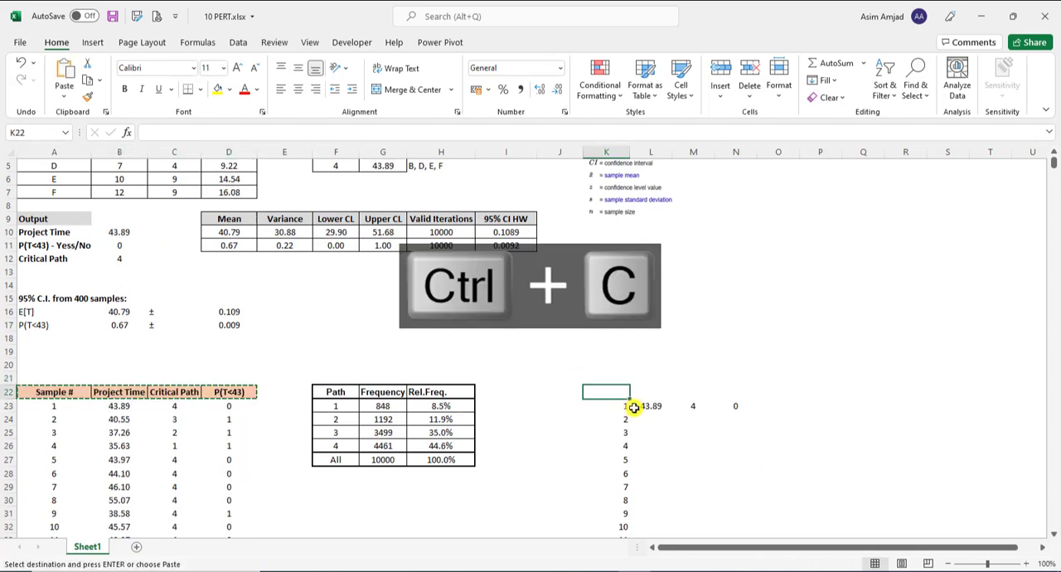
{"action": "key", "text": "ctrl+v"}
{"action": "left_click", "coordinate": [778, 498]}
{"action": "key", "text": "Escape"}
Create a What-If data table over K23:N10022 with the blank cell $O$22 as column input cell, and check a generated cell's formula
{"action": "left_click_drag", "start_coordinate": [617, 408], "coordinate": [720, 468]}
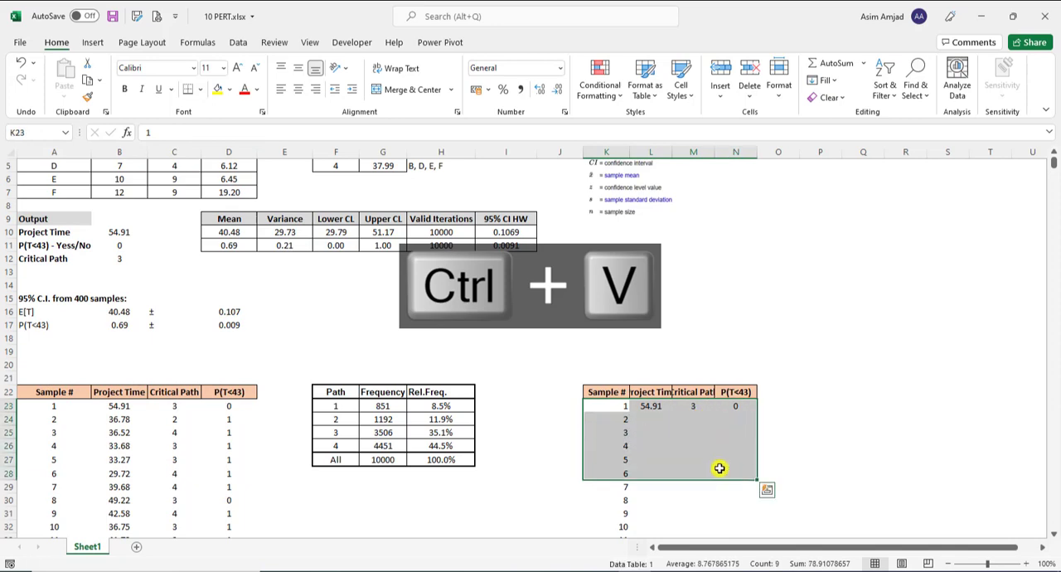
{"action": "key", "text": "ctrl+shift+Down"}
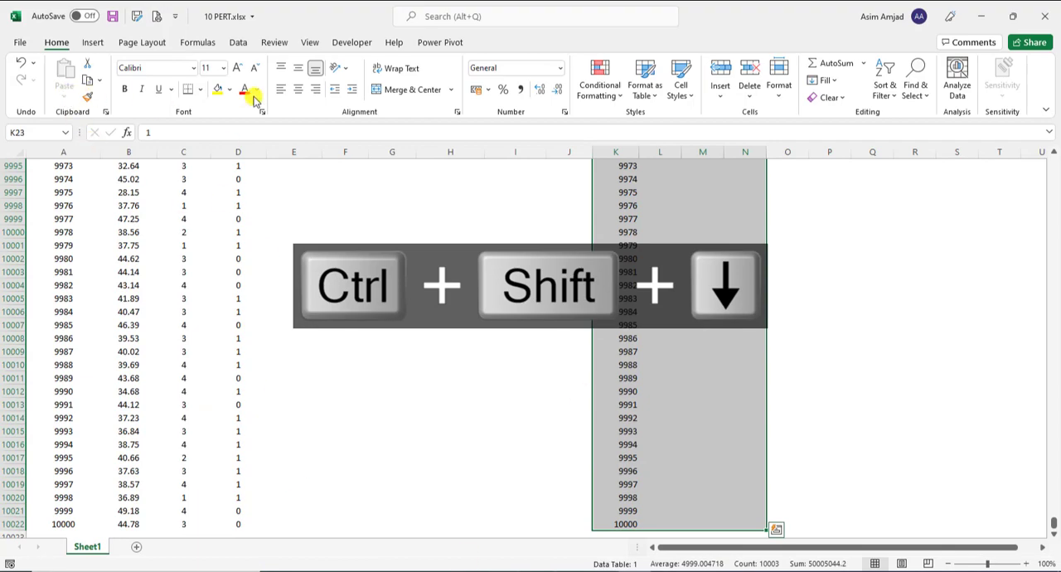
{"action": "left_click", "coordinate": [238, 42]}
{"action": "left_click", "coordinate": [783, 95]}
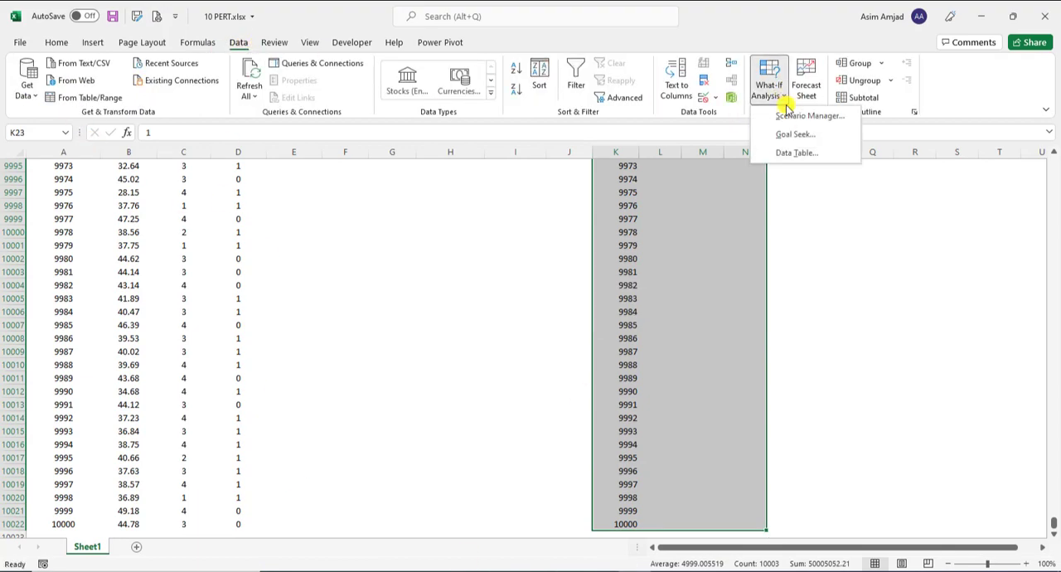
{"action": "left_click", "coordinate": [782, 152]}
{"action": "left_click", "coordinate": [584, 267]}
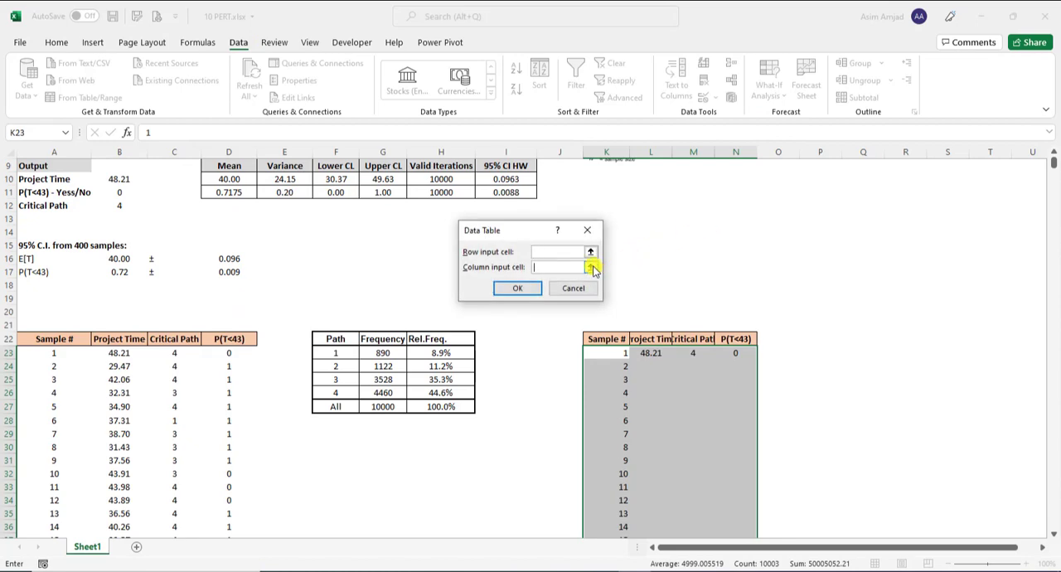
{"action": "left_click", "coordinate": [594, 268]}
{"action": "left_click", "coordinate": [798, 345]}
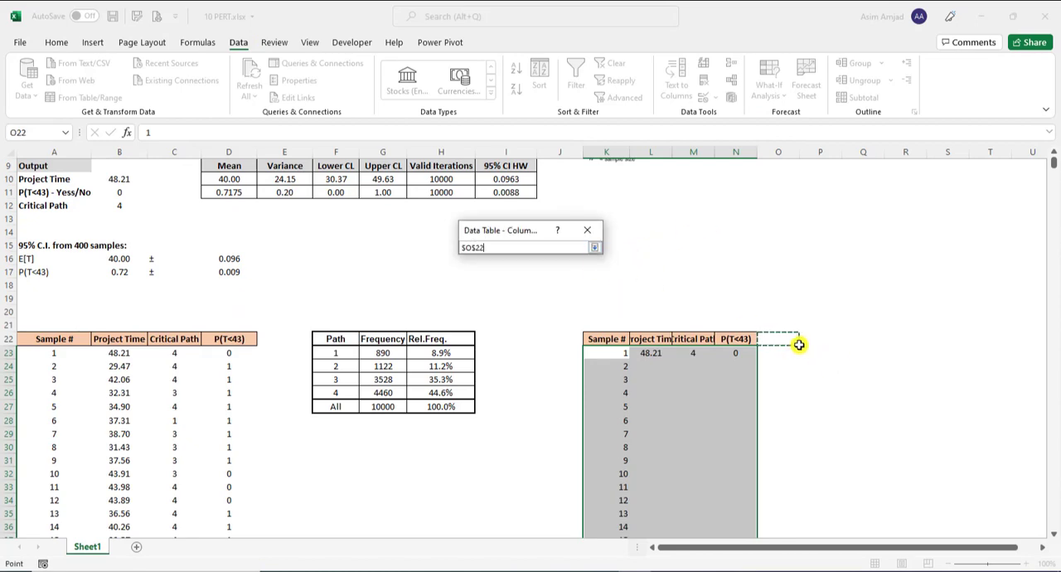
{"action": "left_click", "coordinate": [595, 247]}
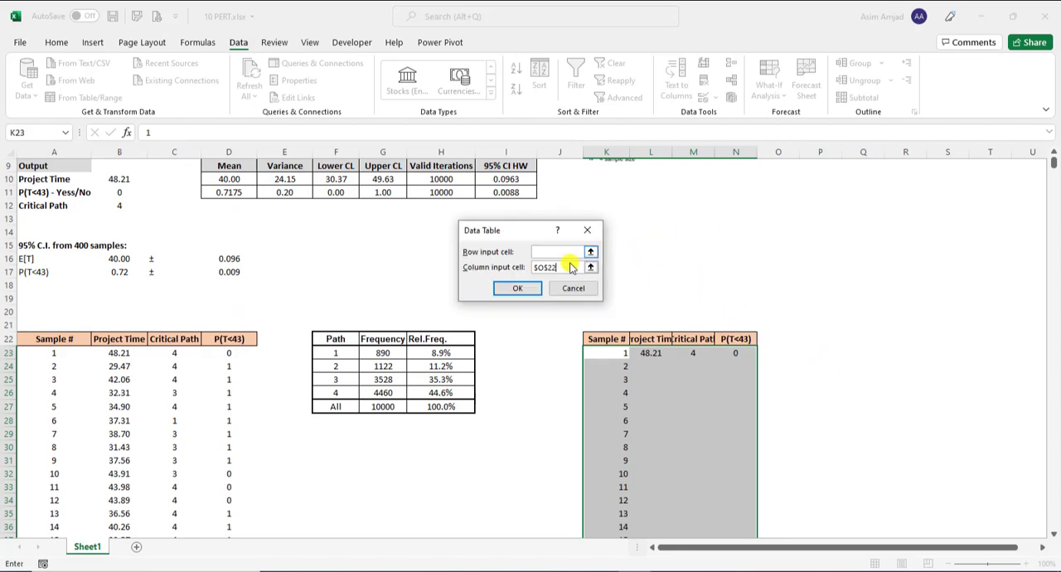
{"action": "left_click", "coordinate": [518, 288]}
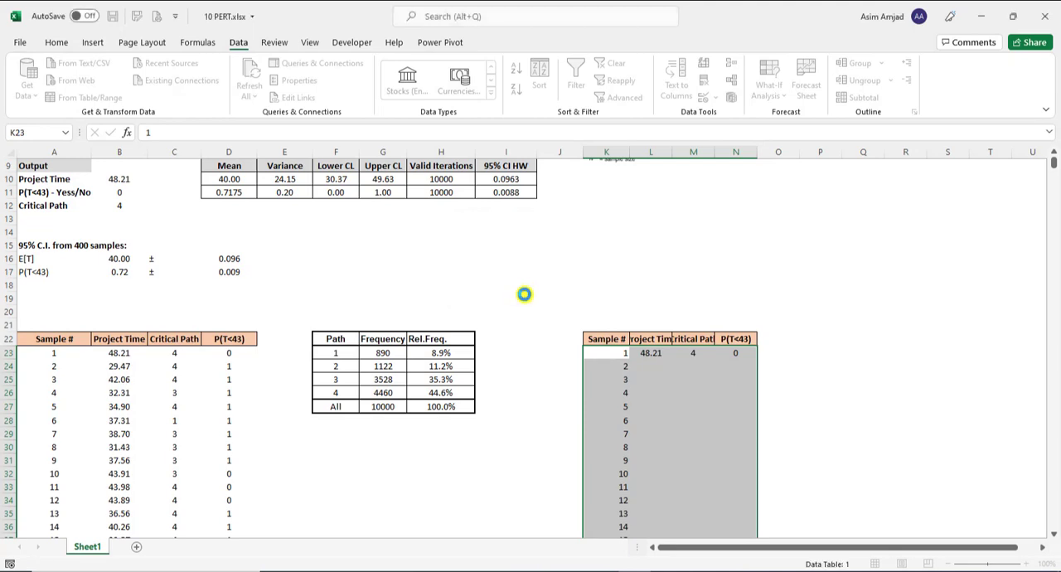
{"action": "left_click", "coordinate": [656, 406]}
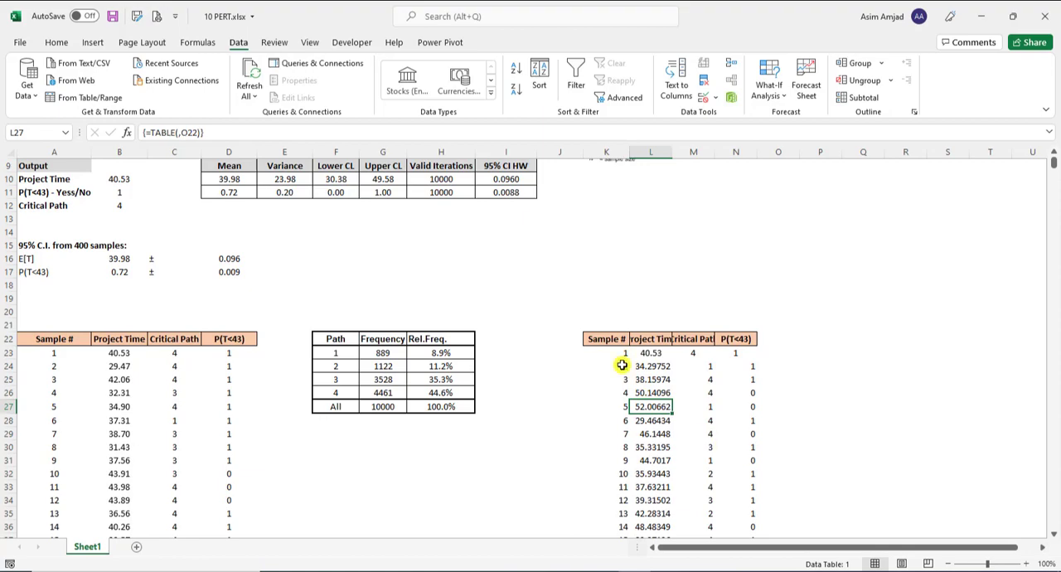
Clear the contents and formatting of the duplicate sample table in columns K to N, including its headings
{"action": "left_click_drag", "start_coordinate": [613, 341], "coordinate": [721, 436]}
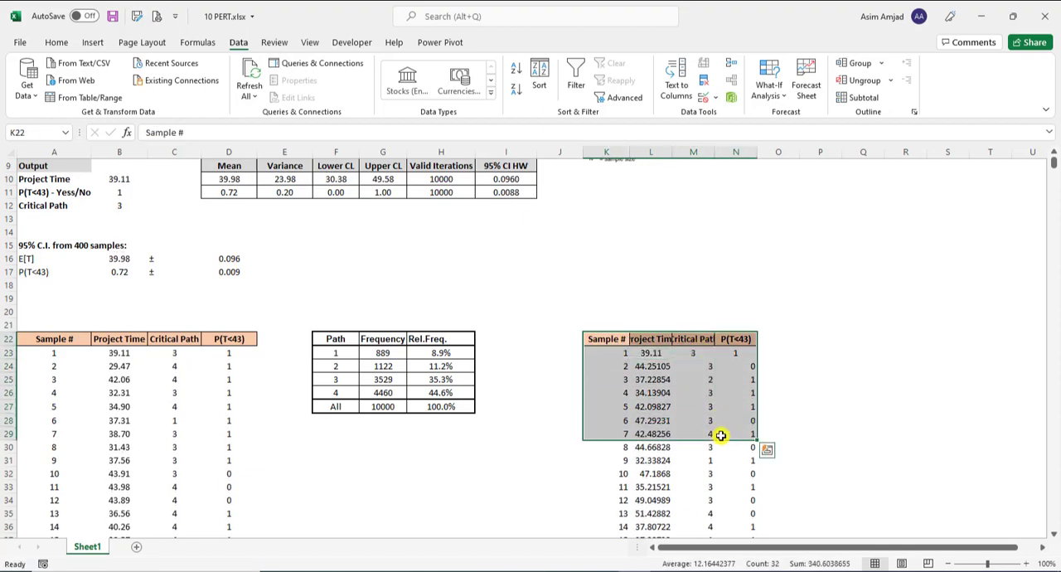
{"action": "key", "text": "ctrl+shift+Down"}
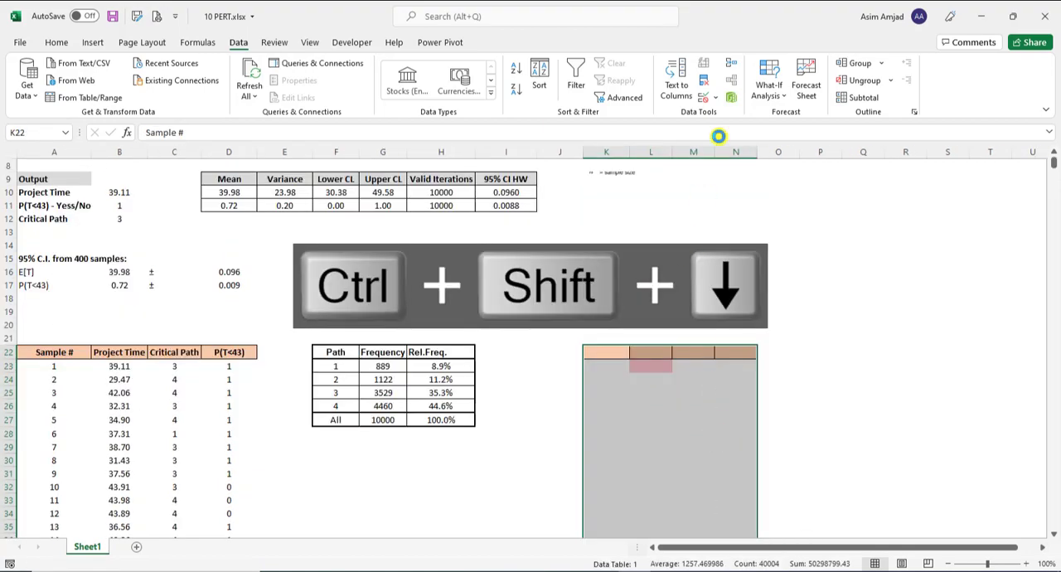
{"action": "left_click", "coordinate": [863, 97]}
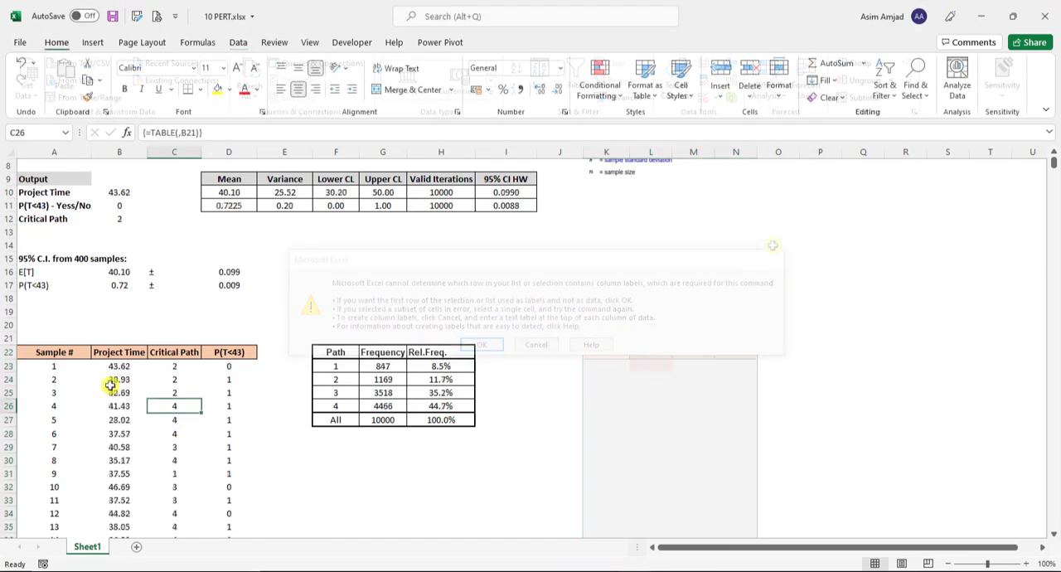
Review the full extent of the original sample table from A23:D23 down to its last sample, and return to its headings
{"action": "left_click_drag", "start_coordinate": [63, 368], "coordinate": [209, 447]}
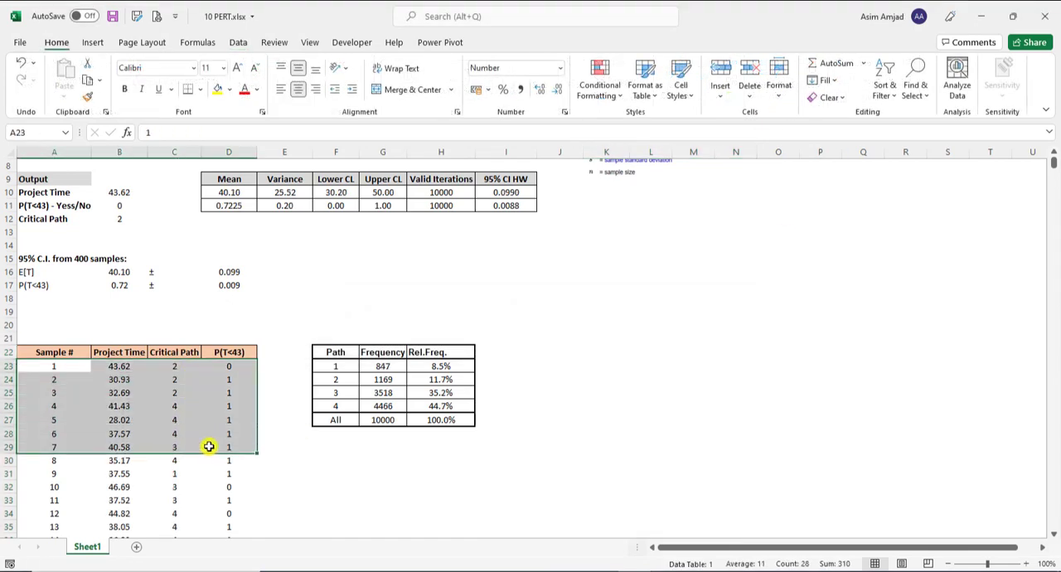
{"action": "key", "text": "ctrl+shift+Down"}
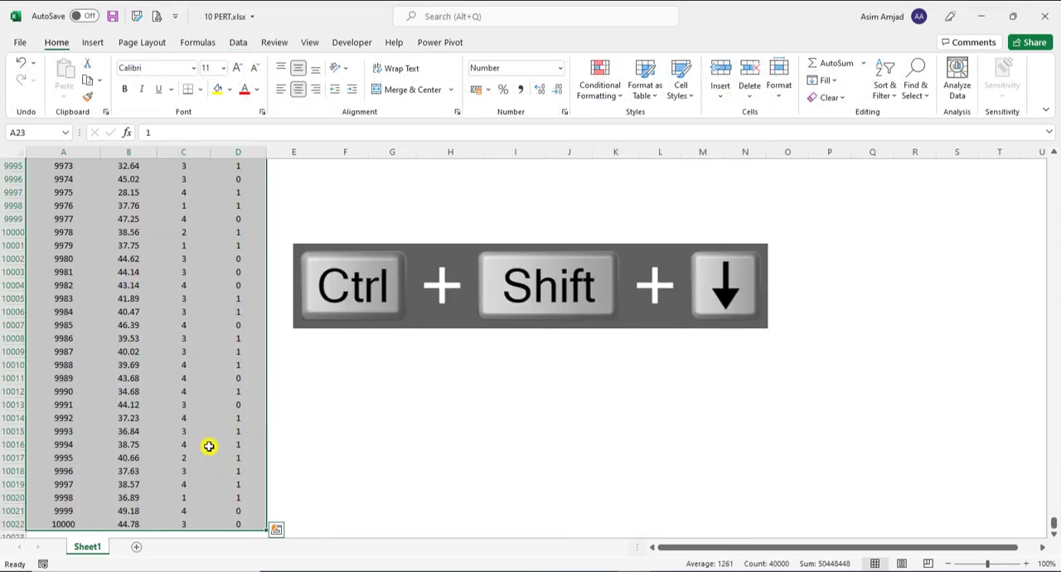
{"action": "key", "text": "ctrl+Up"}
{"action": "scroll", "coordinate": [209, 447], "scroll_direction": "up", "scroll_amount": 6}
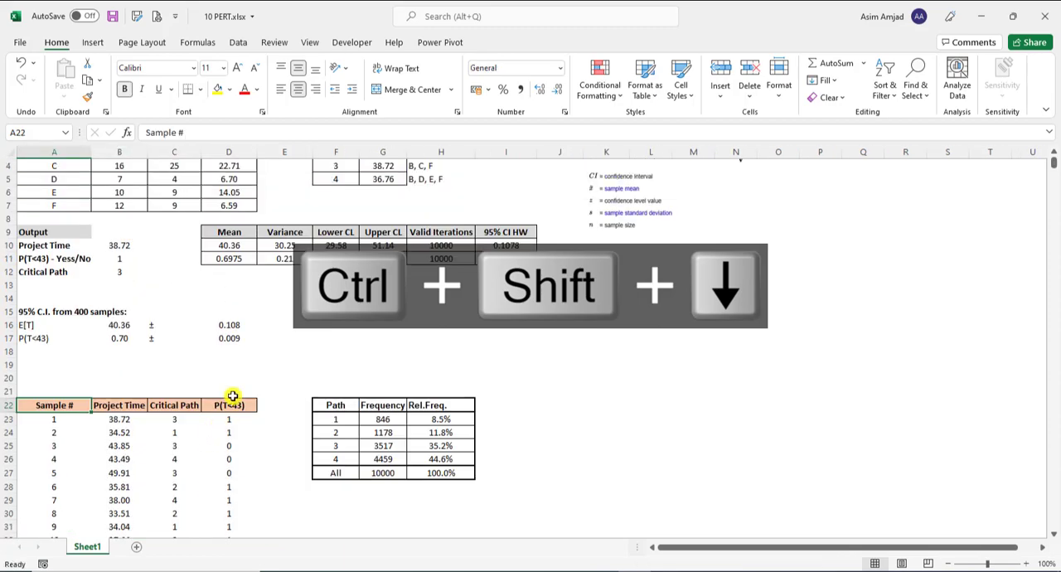
Examine the Mean formula in D10 and the Variance formula in E10 of the Project Time statistics
{"action": "left_click", "coordinate": [228, 245]}
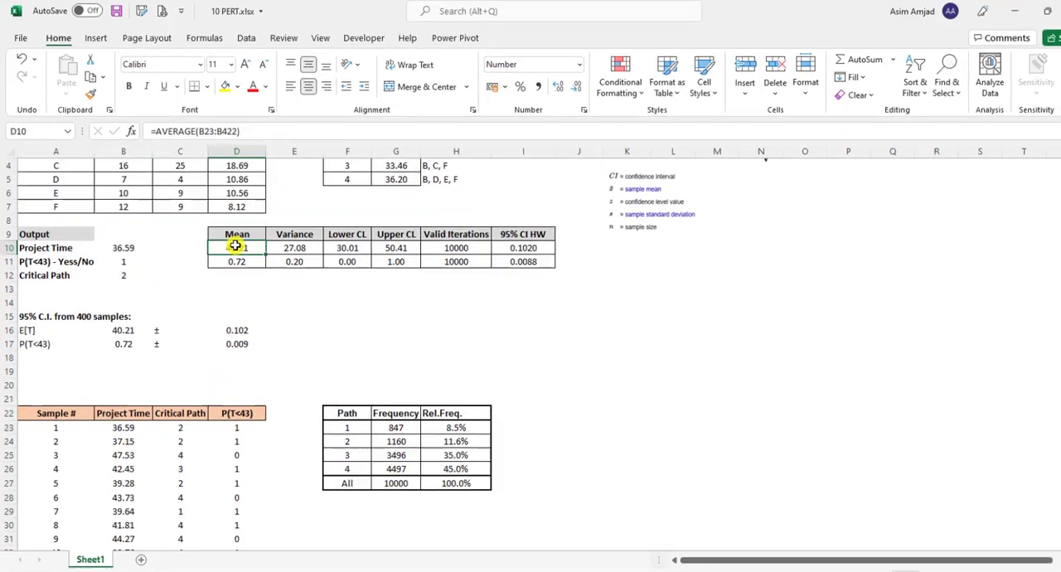
{"action": "double_click", "coordinate": [235, 245]}
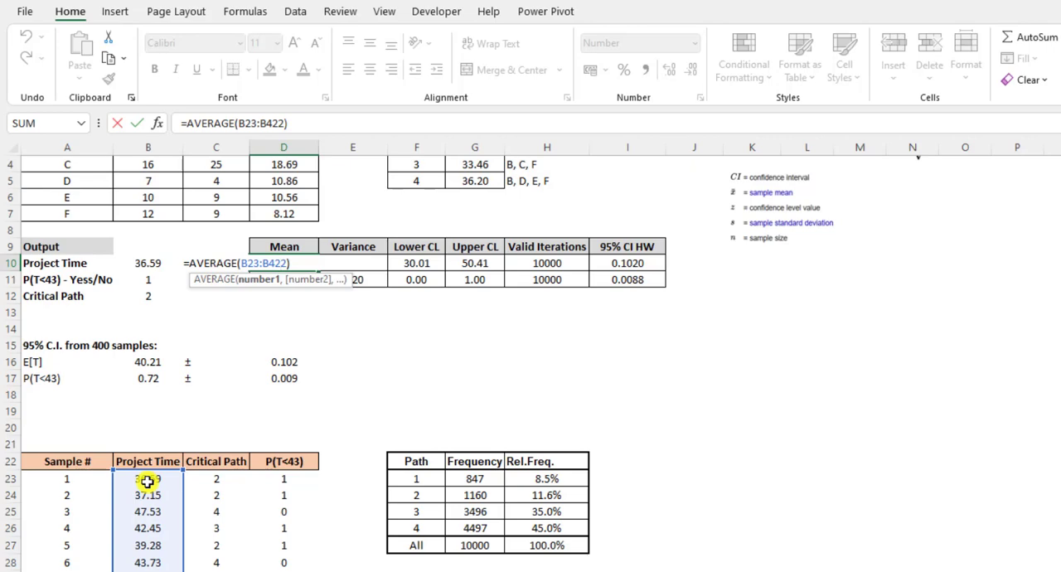
{"action": "key", "text": "Escape"}
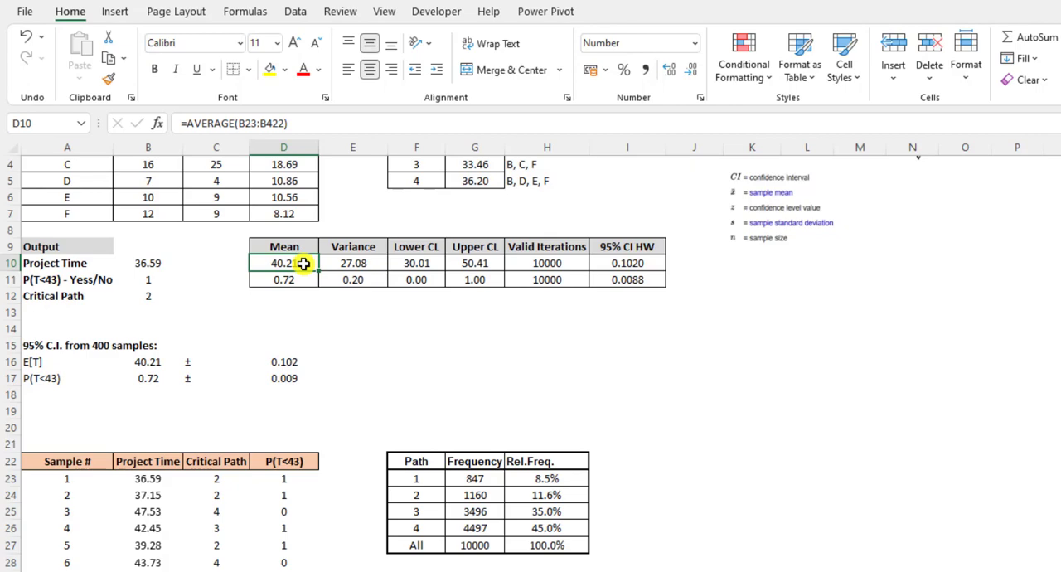
{"action": "left_click", "coordinate": [346, 263]}
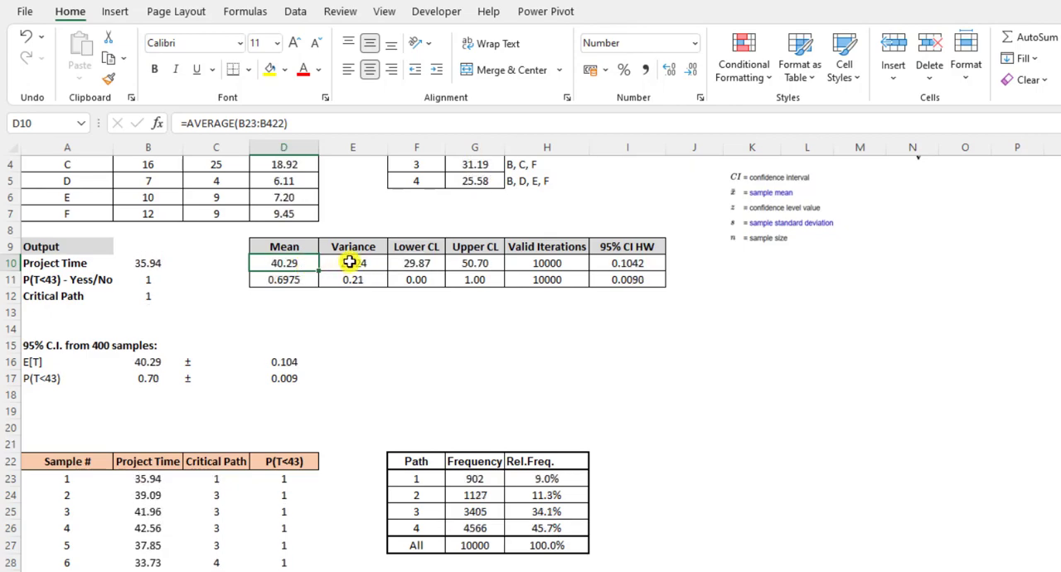
{"action": "left_click", "coordinate": [327, 123]}
{"action": "key", "text": "Escape"}
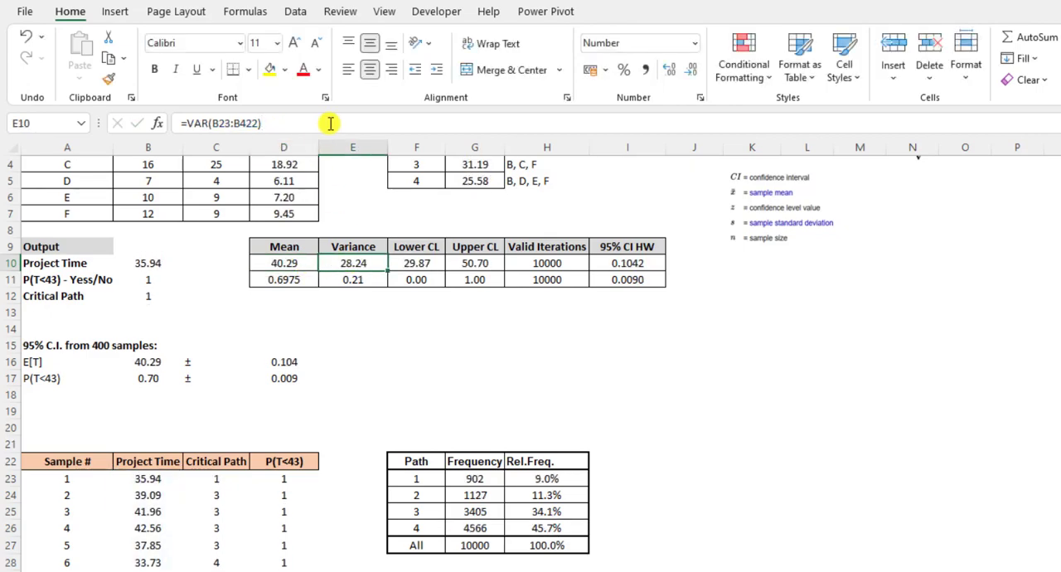
Examine the Lower CL formula in F10 and the Upper CL formula in G10, including the mean and variance cells they use
{"action": "left_click", "coordinate": [419, 263]}
{"action": "left_click", "coordinate": [348, 122]}
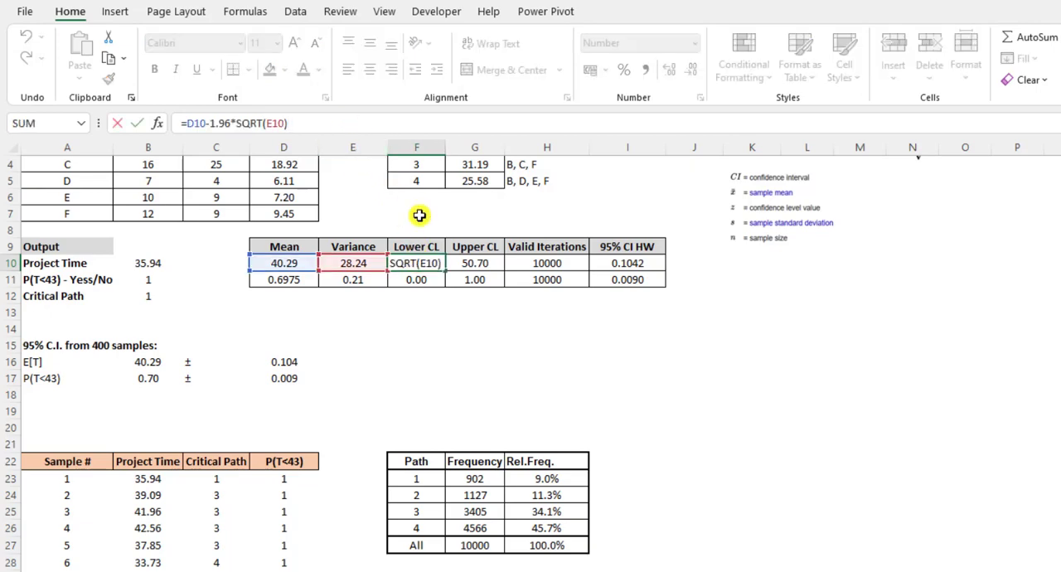
{"action": "key", "text": "Escape"}
{"action": "left_click", "coordinate": [474, 263]}
{"action": "left_click", "coordinate": [387, 124]}
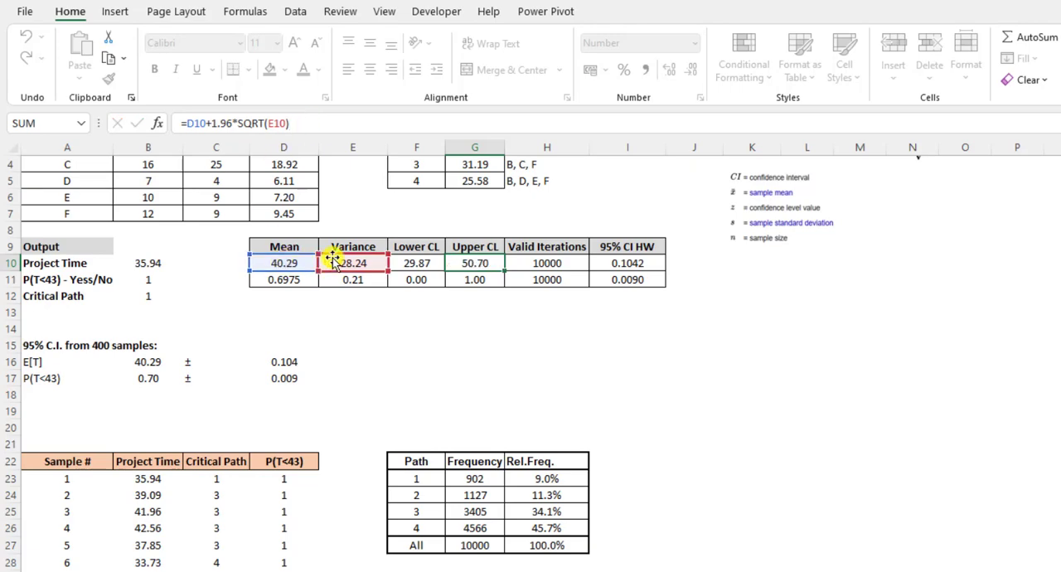
{"action": "key", "text": "ctrl+Return"}
{"action": "left_click", "coordinate": [415, 263]}
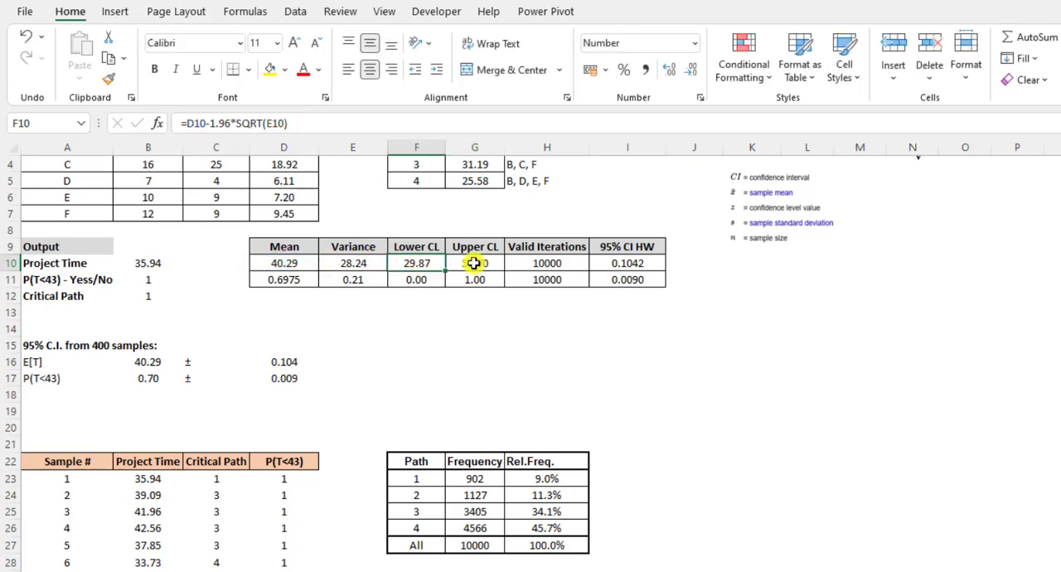
Examine the Project Time iteration count in H10 and the 95% CI HW formula in I10 against the confidence interval equation
{"action": "left_click", "coordinate": [473, 263]}
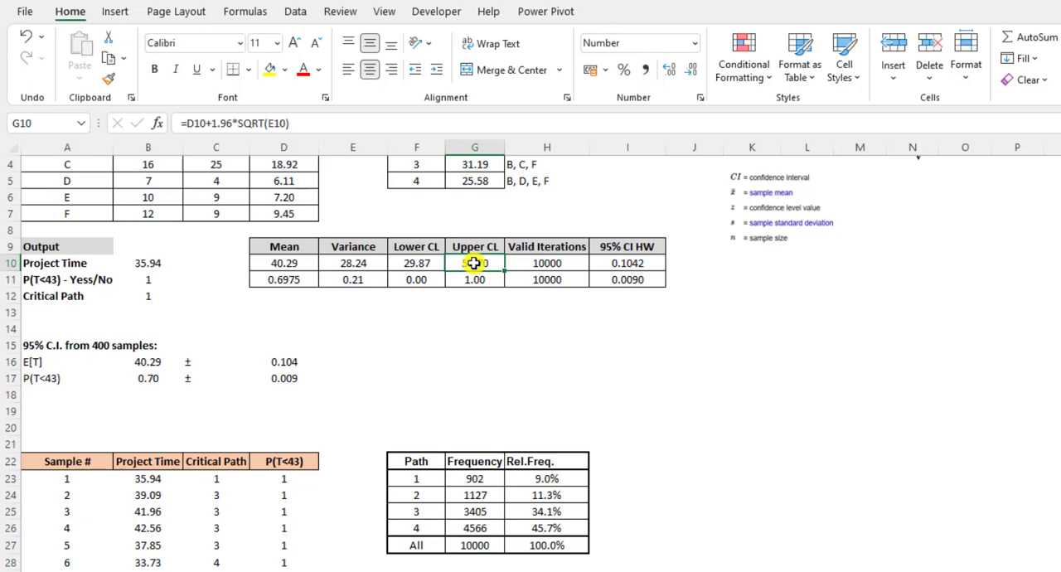
{"action": "left_click", "coordinate": [571, 258]}
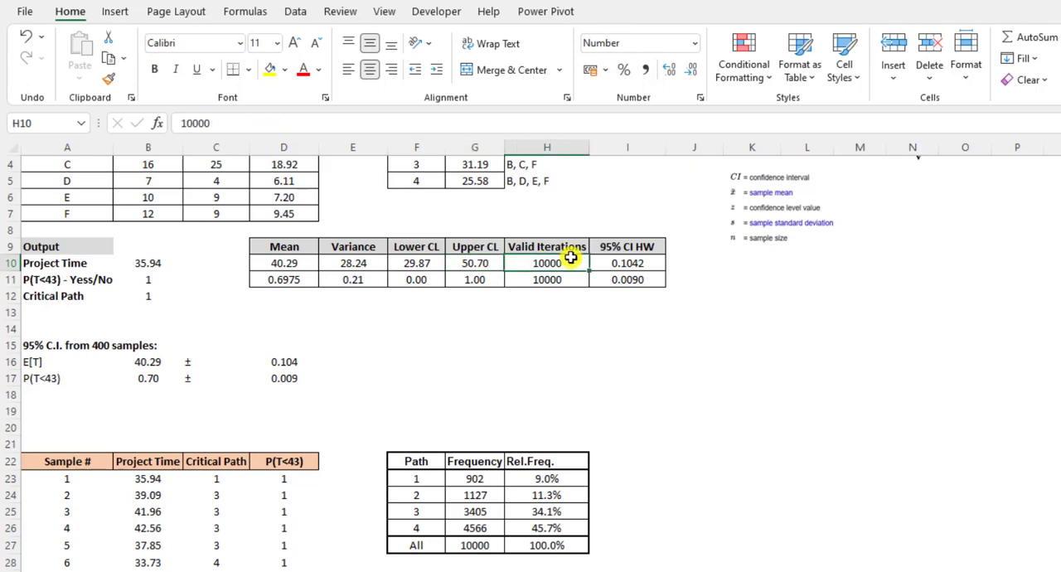
{"action": "left_click", "coordinate": [618, 259]}
{"action": "left_click", "coordinate": [557, 122]}
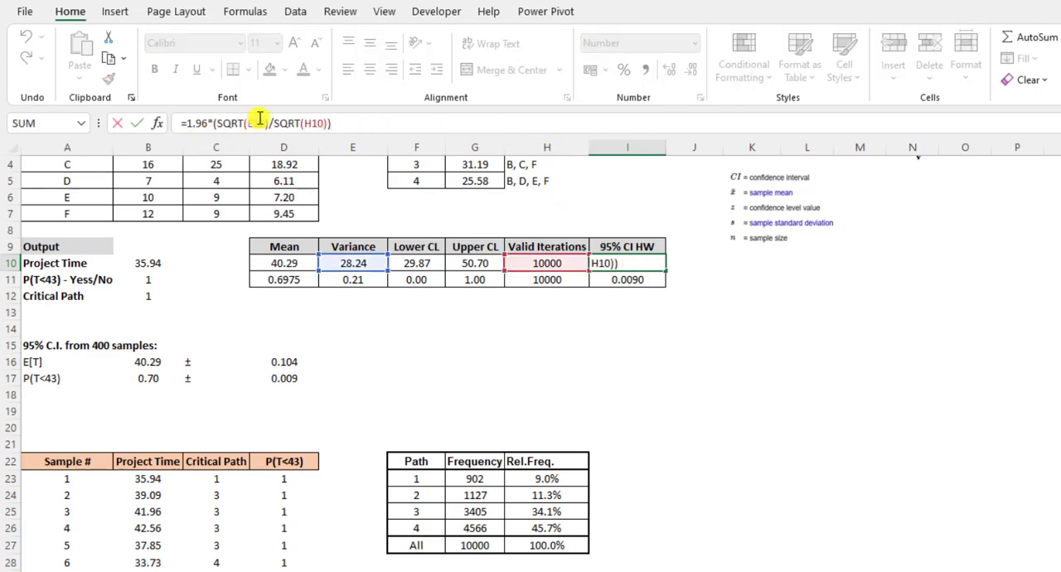
{"action": "scroll", "coordinate": [910, 203], "scroll_direction": "up", "scroll_amount": 1}
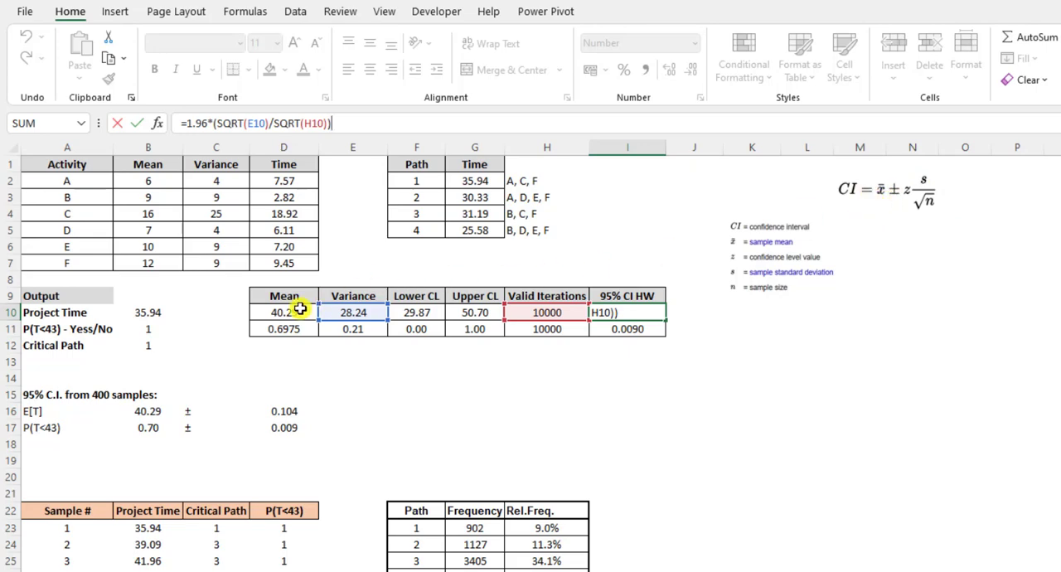
{"action": "left_click", "coordinate": [203, 123]}
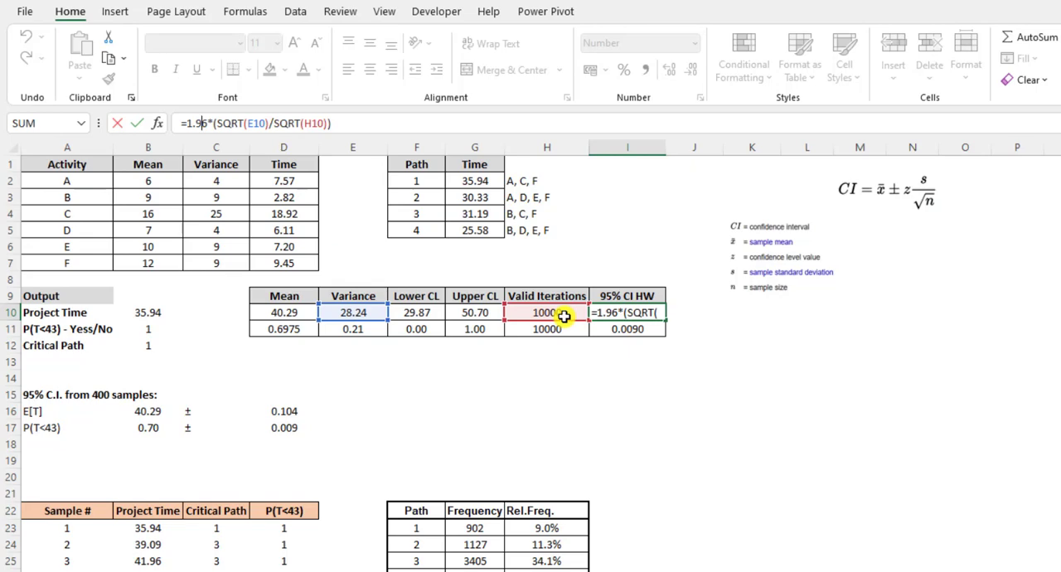
{"action": "key", "text": "Return"}
{"action": "left_click", "coordinate": [652, 311]}
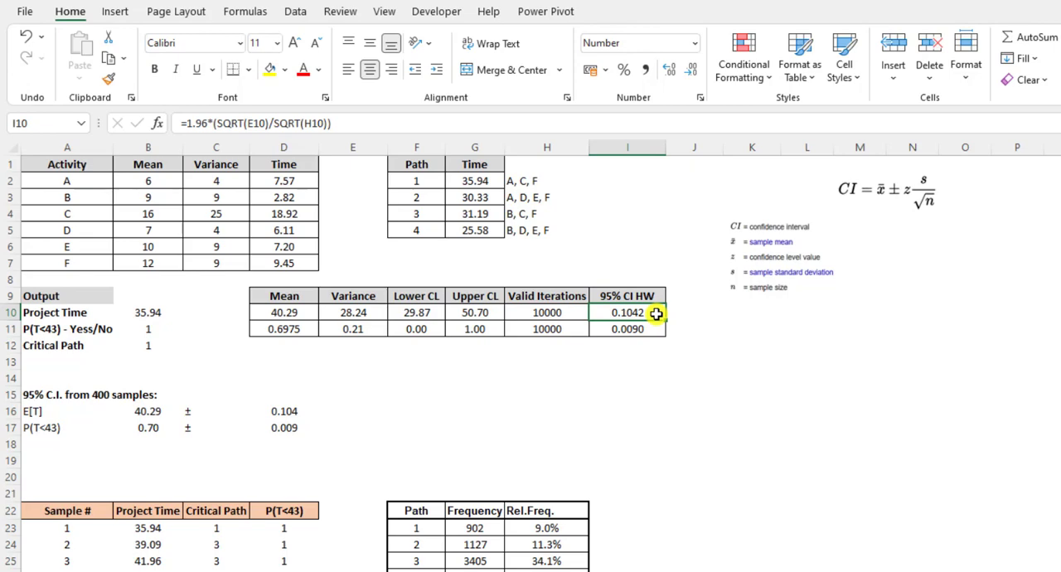
Examine the Mean formula in D11 and the Variance formula in E11 of the P(T<43) statistics, including their sample ranges
{"action": "left_click", "coordinate": [297, 327]}
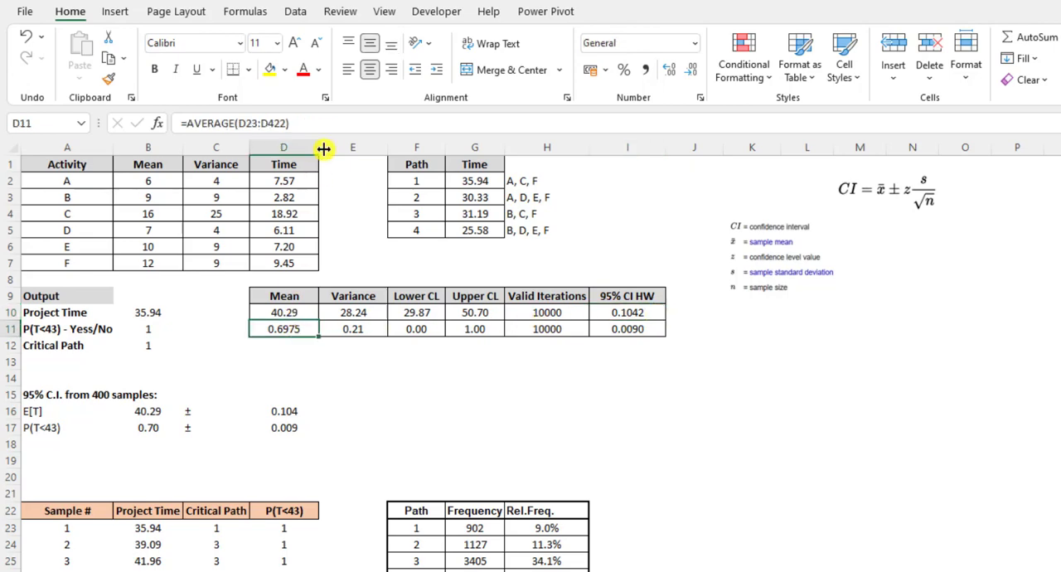
{"action": "left_click", "coordinate": [333, 124]}
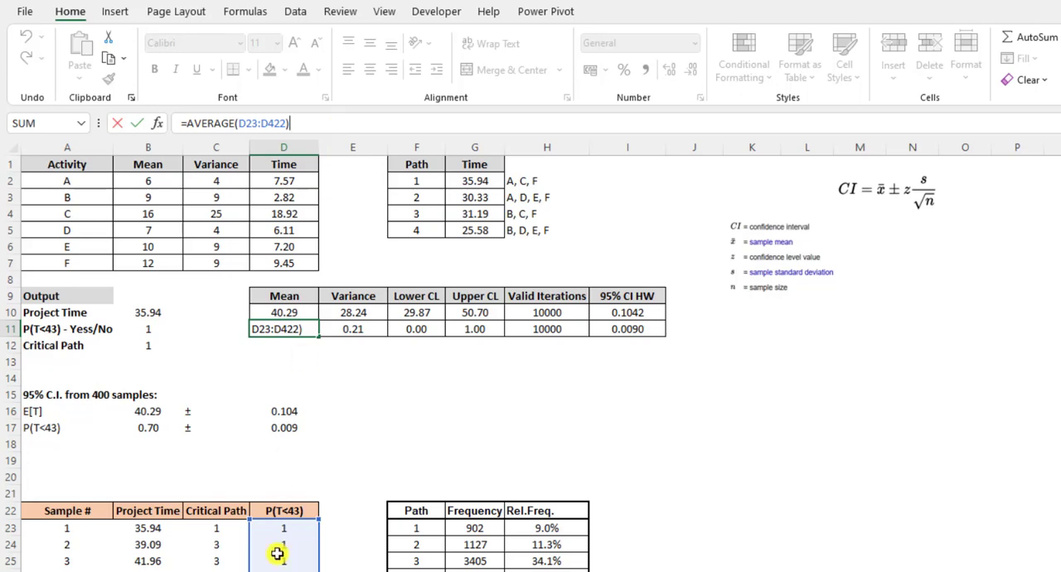
{"action": "key", "text": "Escape"}
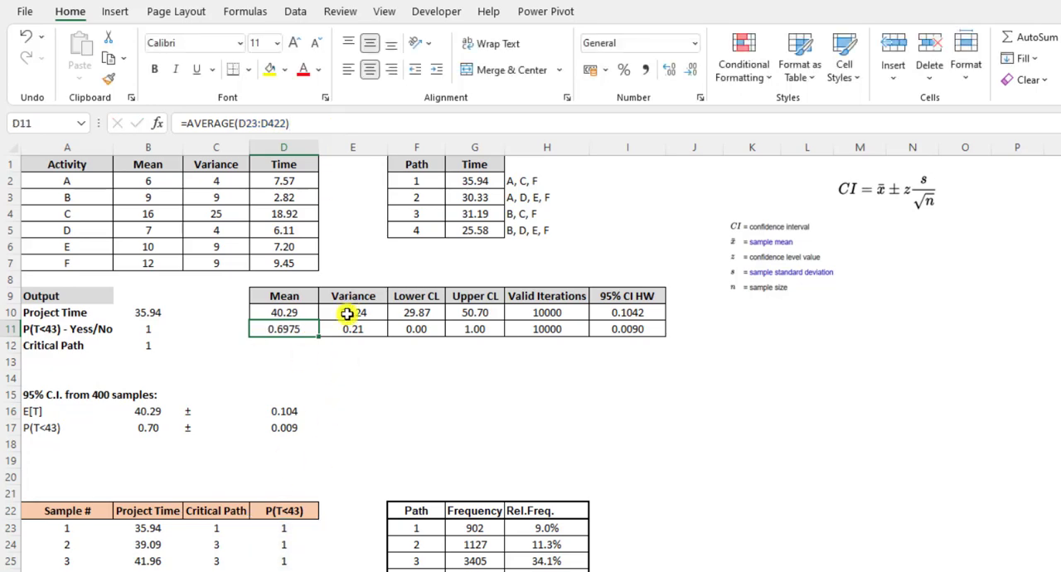
{"action": "left_click", "coordinate": [348, 323]}
{"action": "left_click", "coordinate": [303, 125]}
{"action": "key", "text": "Escape"}
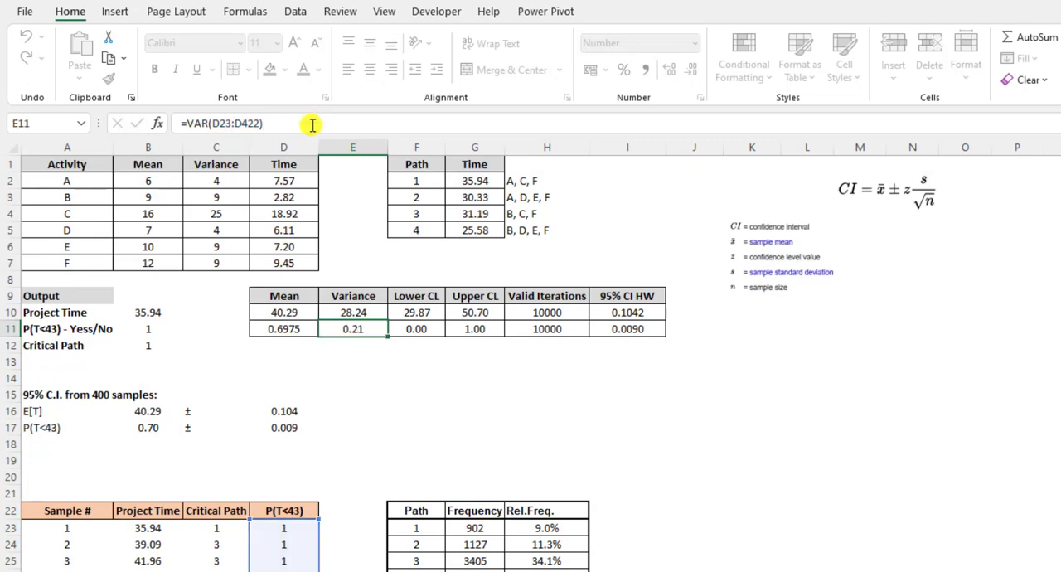
Examine the P(T<43) confidence limits in F11 and G11, the iterations in H11 and the half-width formula in I11
{"action": "left_click", "coordinate": [438, 330]}
{"action": "left_click", "coordinate": [471, 329]}
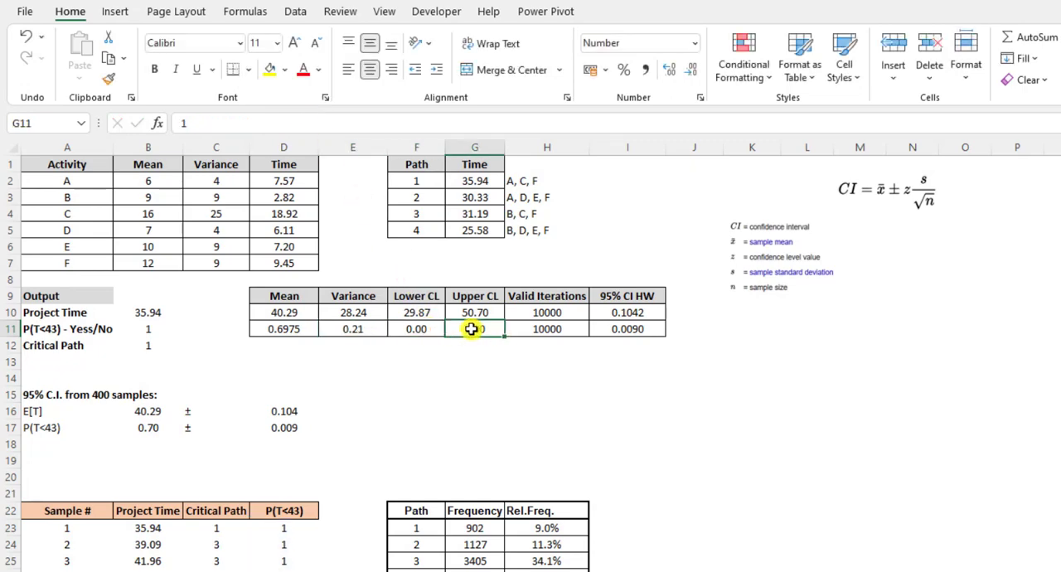
{"action": "left_click", "coordinate": [549, 329]}
{"action": "left_click", "coordinate": [610, 330]}
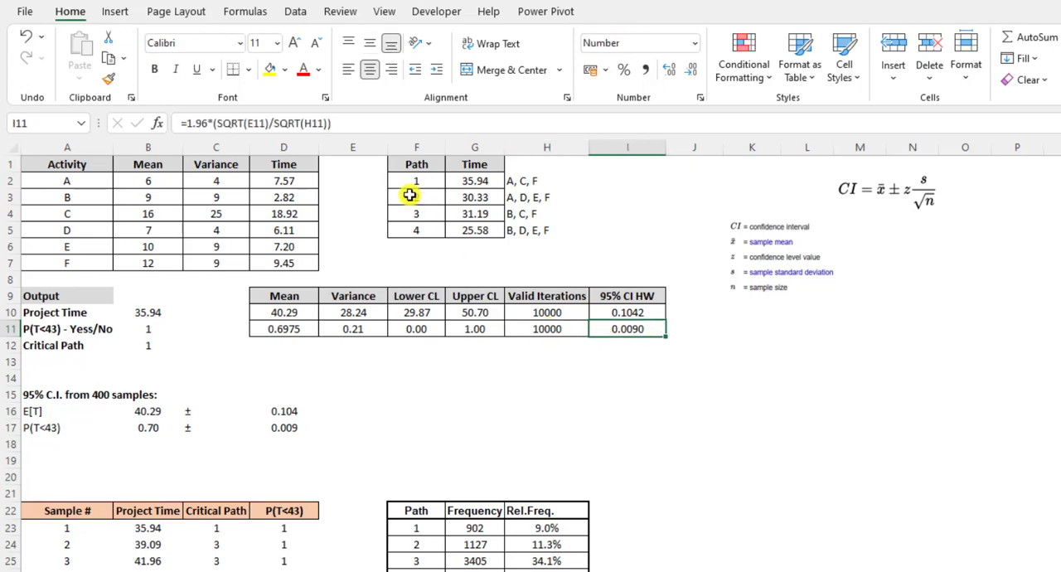
{"action": "left_click", "coordinate": [389, 126]}
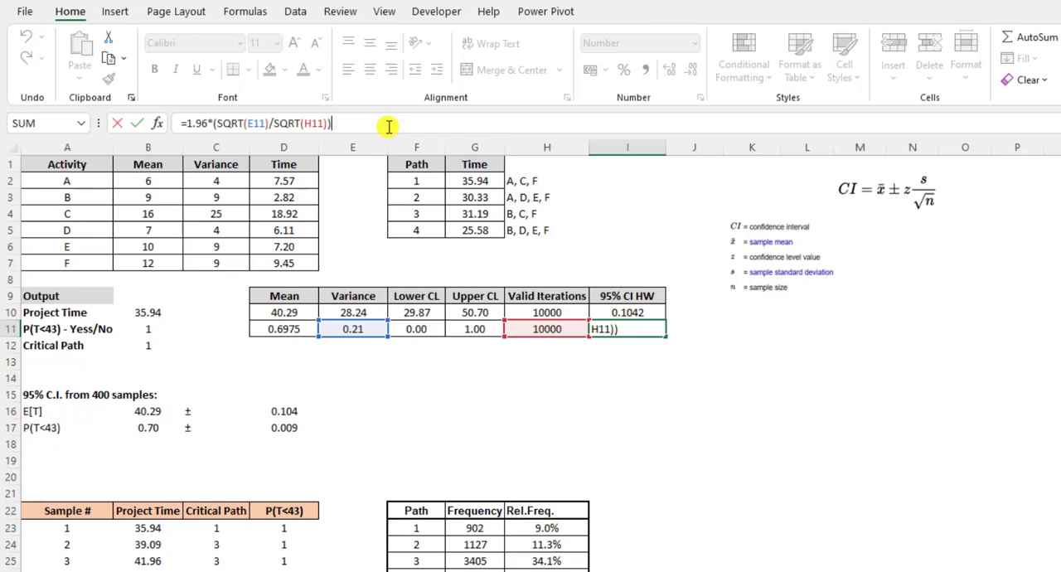
{"action": "key", "text": "Return"}
Examine which statistics cells the E[T] mean in B16 and the P(T<43) mean in B17 refer to
{"action": "left_click", "coordinate": [154, 412]}
{"action": "key", "text": "Down"}
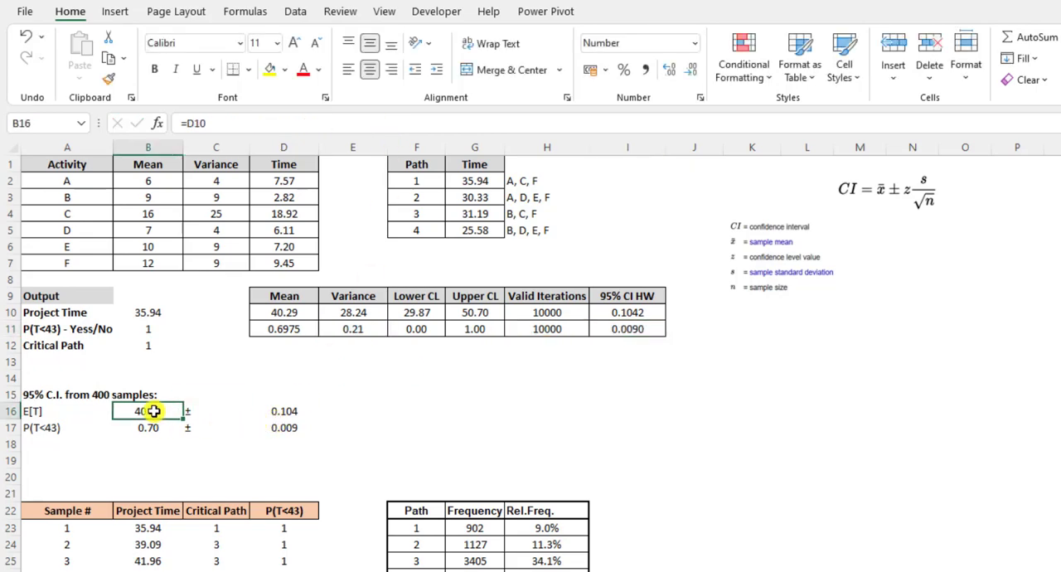
{"action": "key", "text": "Up"}
{"action": "key", "text": "Down"}
{"action": "left_click", "coordinate": [166, 412]}
{"action": "double_click", "coordinate": [165, 410]}
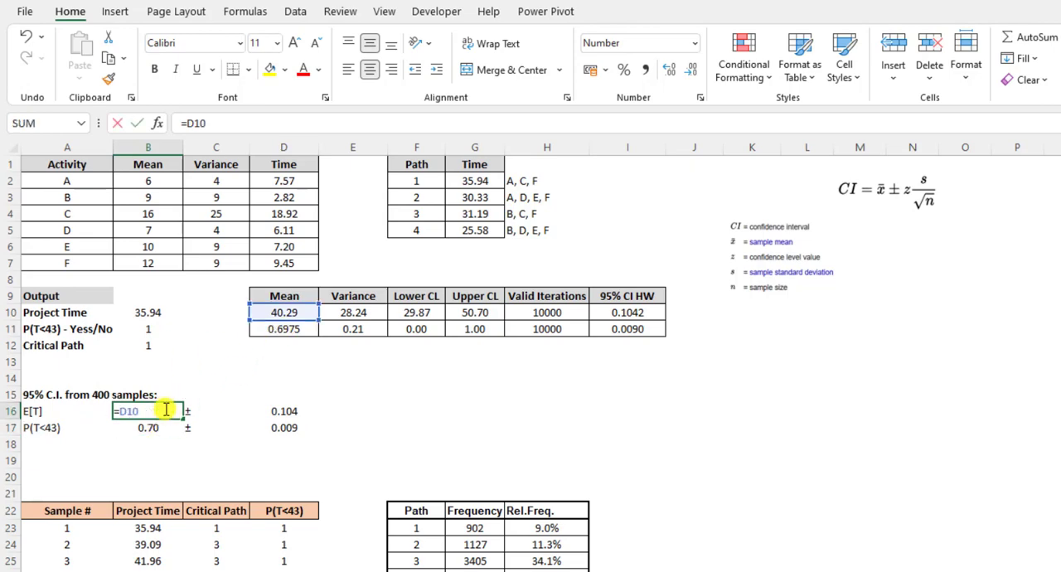
{"action": "key", "text": "Escape"}
{"action": "left_click", "coordinate": [157, 429]}
{"action": "double_click", "coordinate": [157, 429]}
{"action": "key", "text": "Escape"}
Examine the half-width references in D16 and D17, and review the complete confidence interval summary in B16:D17
{"action": "double_click", "coordinate": [268, 410]}
{"action": "key", "text": "Escape"}
{"action": "left_click", "coordinate": [299, 427]}
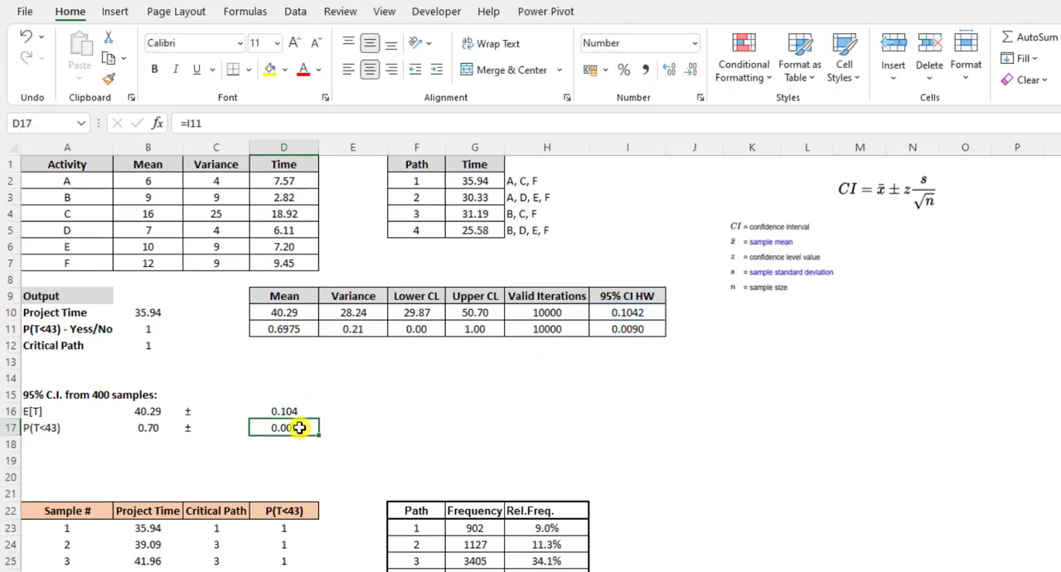
{"action": "left_click", "coordinate": [351, 415]}
{"action": "left_click_drag", "start_coordinate": [141, 406], "coordinate": [309, 420]}
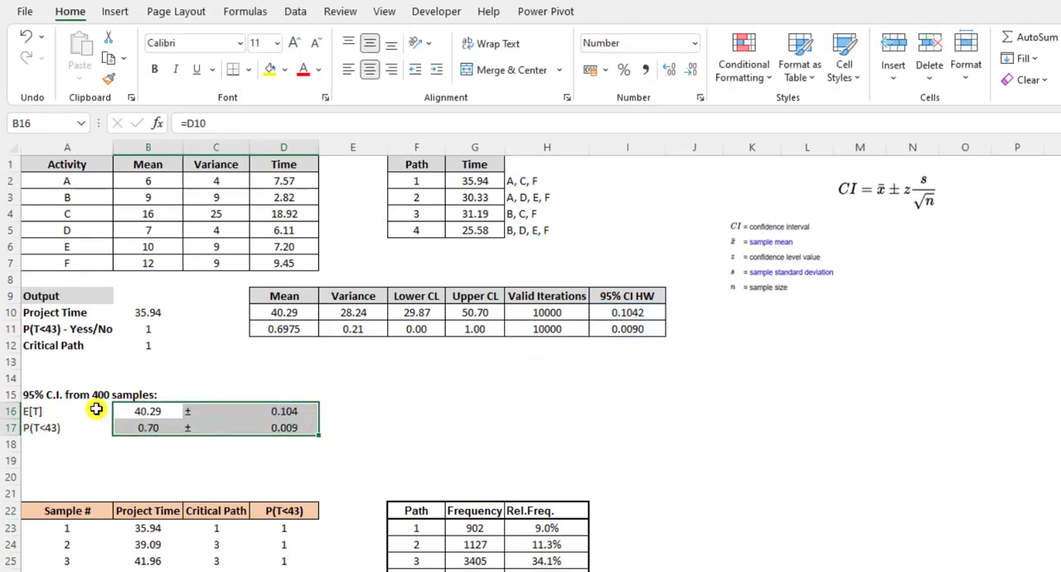
{"action": "left_click", "coordinate": [440, 420]}
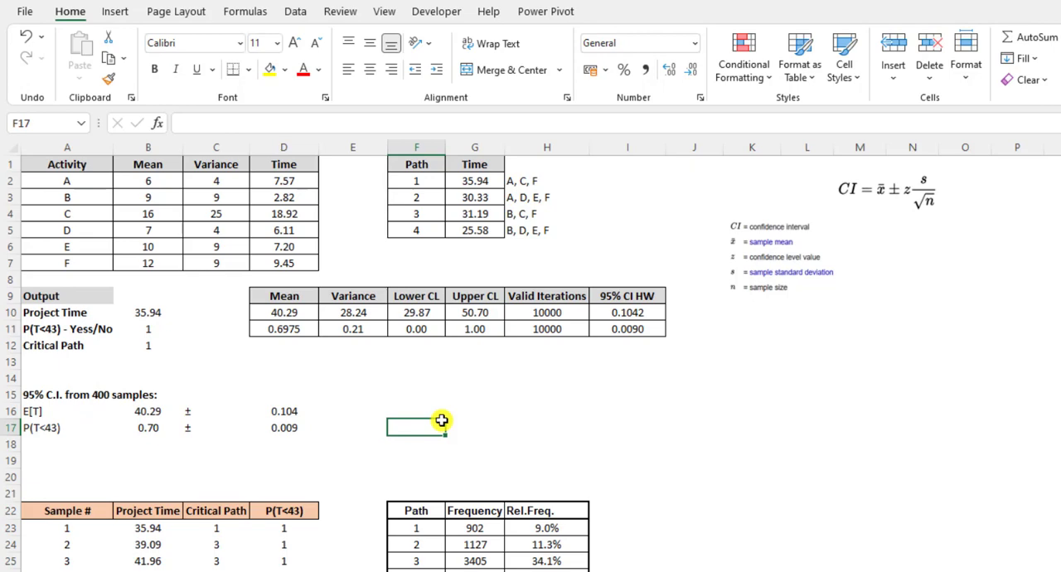
Examine the FREQUENCY formula in G23 of the path table, including its data array and bins array
{"action": "scroll", "coordinate": [442, 421], "scroll_direction": "down", "scroll_amount": 2}
{"action": "left_click", "coordinate": [470, 426]}
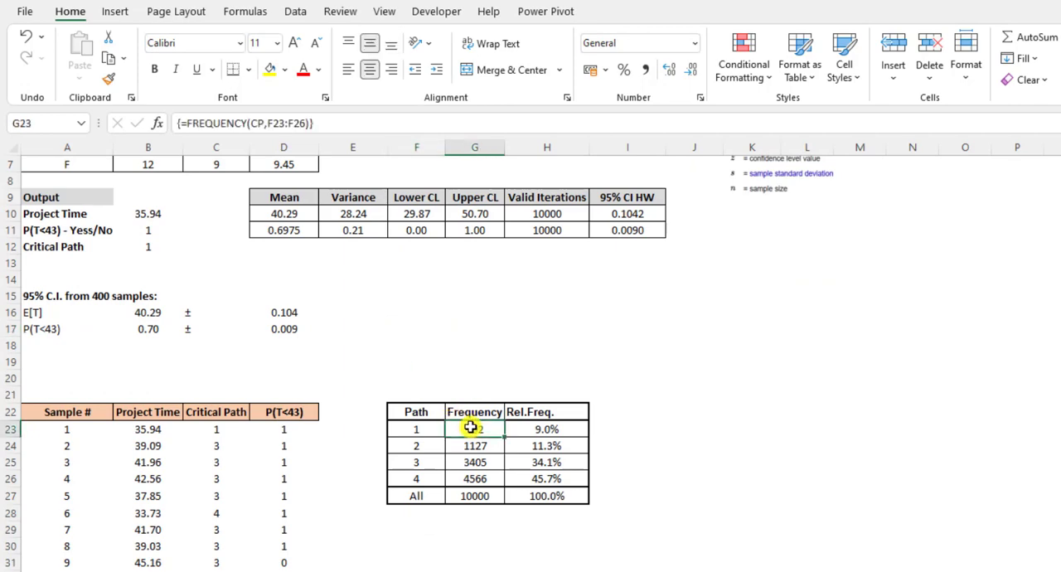
{"action": "left_click", "coordinate": [336, 121]}
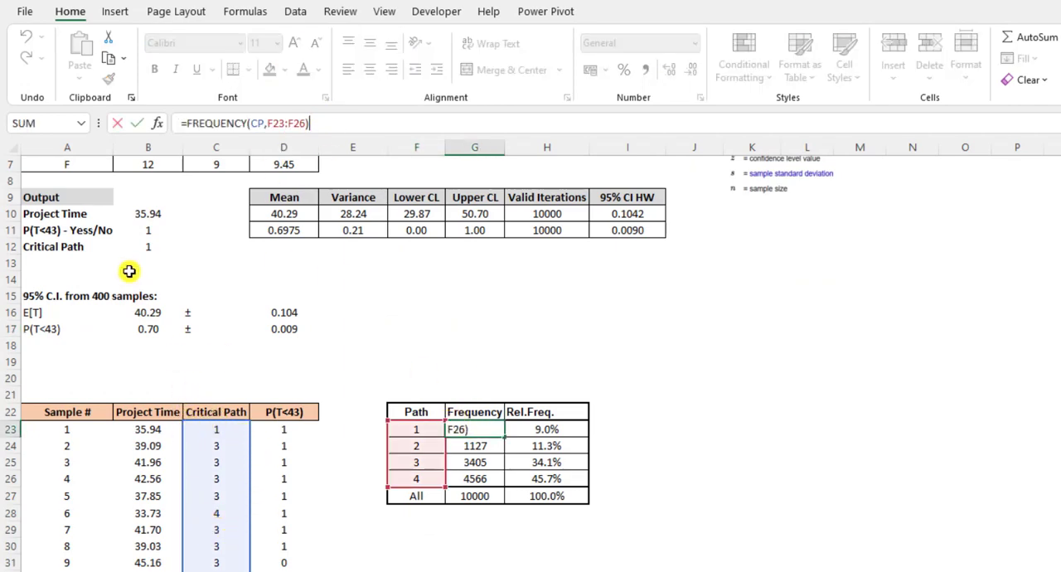
{"action": "left_click", "coordinate": [259, 122]}
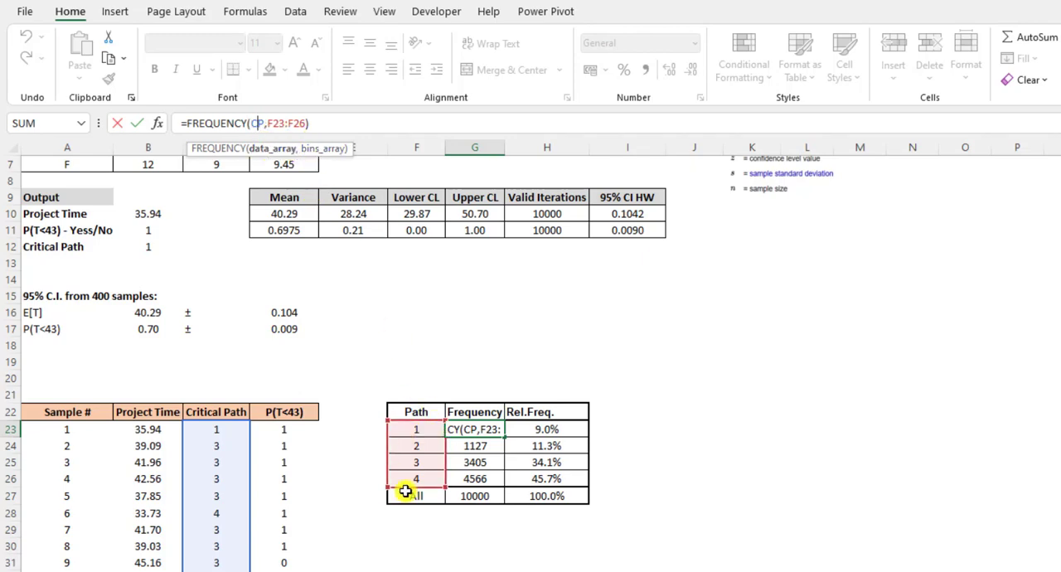
{"action": "key", "text": "Escape"}
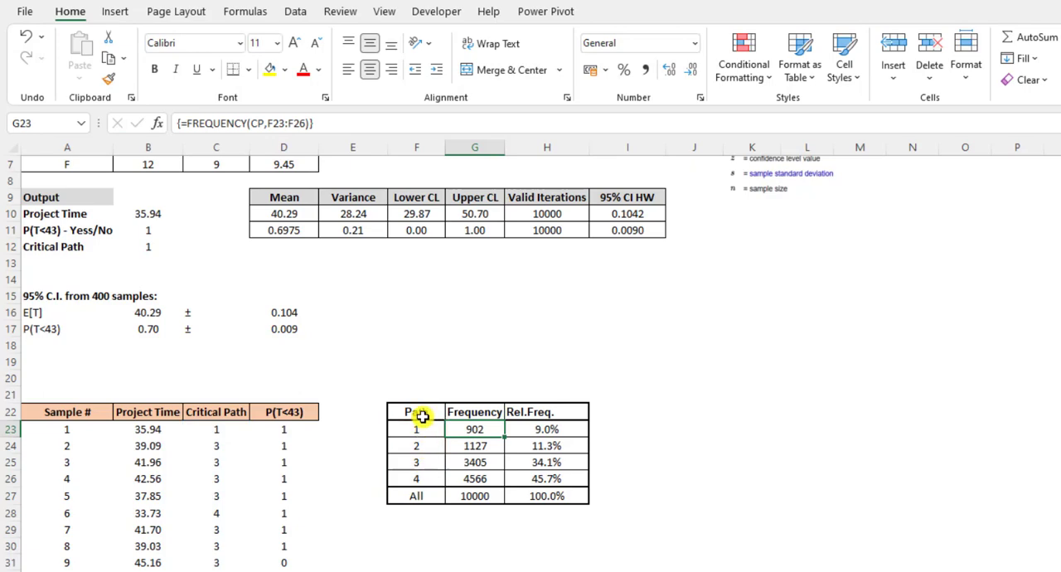
{"action": "left_click", "coordinate": [358, 124]}
{"action": "key", "text": "Escape"}
Re-enter =FREQUENCY(CP,F23:F26) as an array formula across the path frequency cells G23:G26
{"action": "left_click_drag", "start_coordinate": [487, 430], "coordinate": [479, 484]}
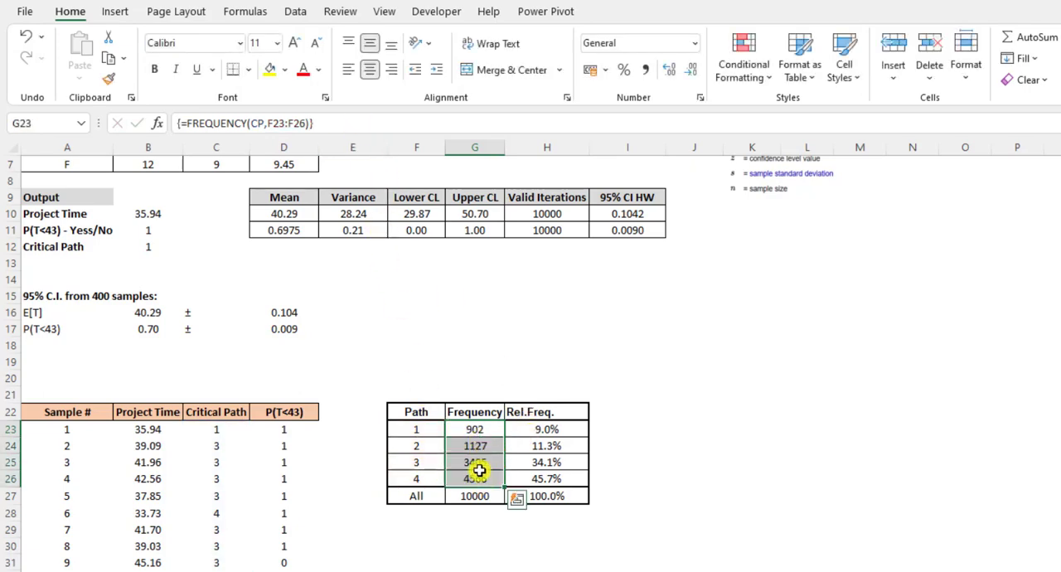
{"action": "left_click", "coordinate": [328, 122]}
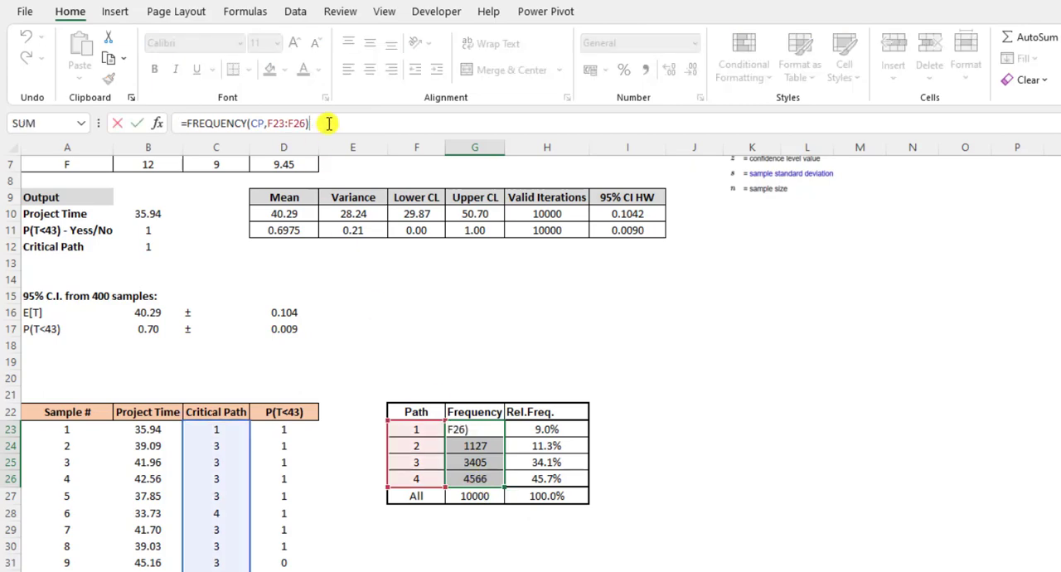
{"action": "key", "text": "ctrl+shift+Return"}
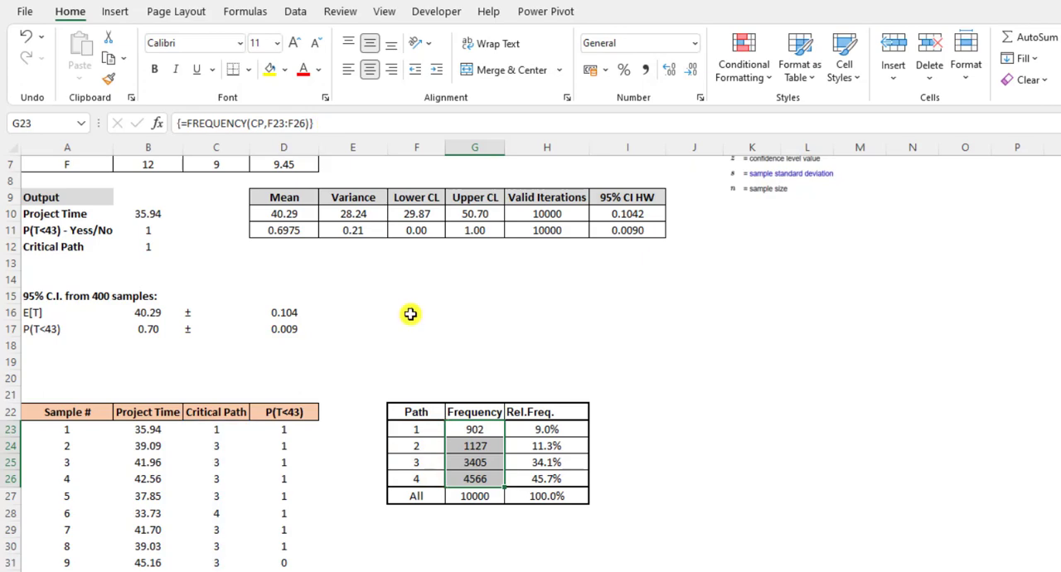
{"action": "left_click", "coordinate": [475, 395]}
Examine the total formula in G27 and the relative frequency formulas in H23, H25 and H26 of the path table
{"action": "left_click", "coordinate": [480, 495]}
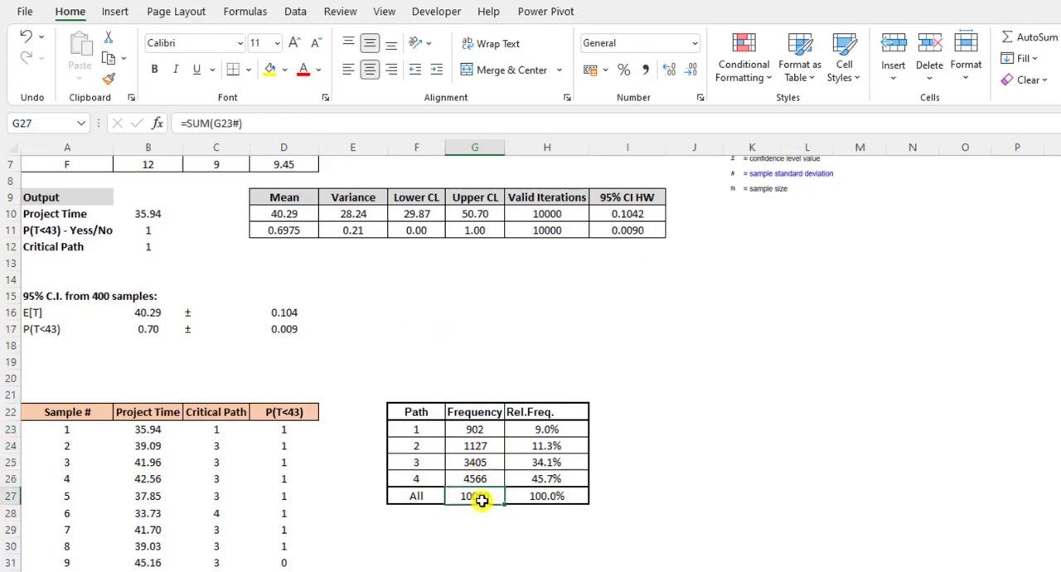
{"action": "double_click", "coordinate": [481, 495]}
{"action": "key", "text": "Escape"}
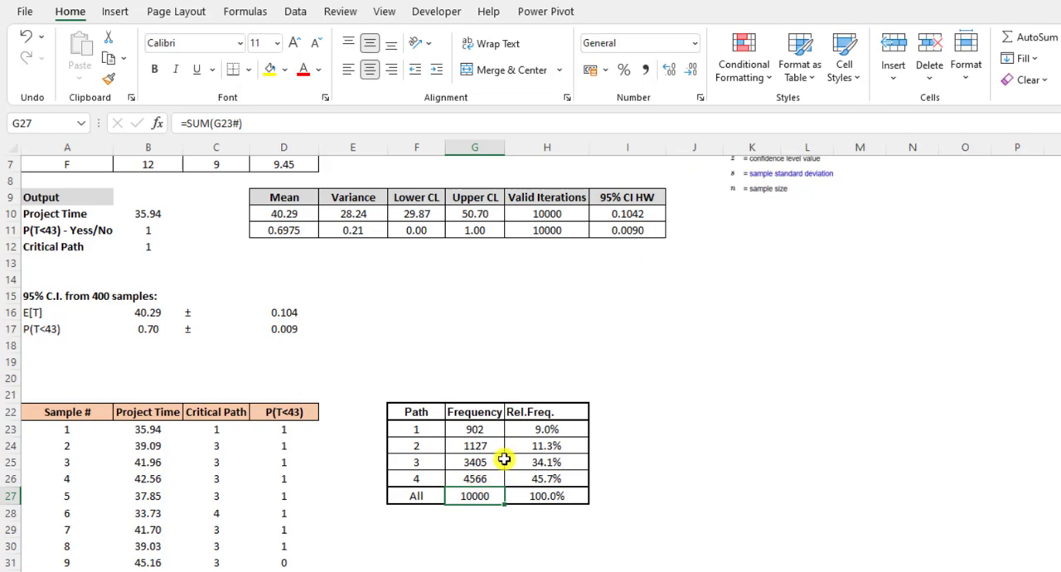
{"action": "left_click", "coordinate": [555, 428]}
{"action": "double_click", "coordinate": [554, 428]}
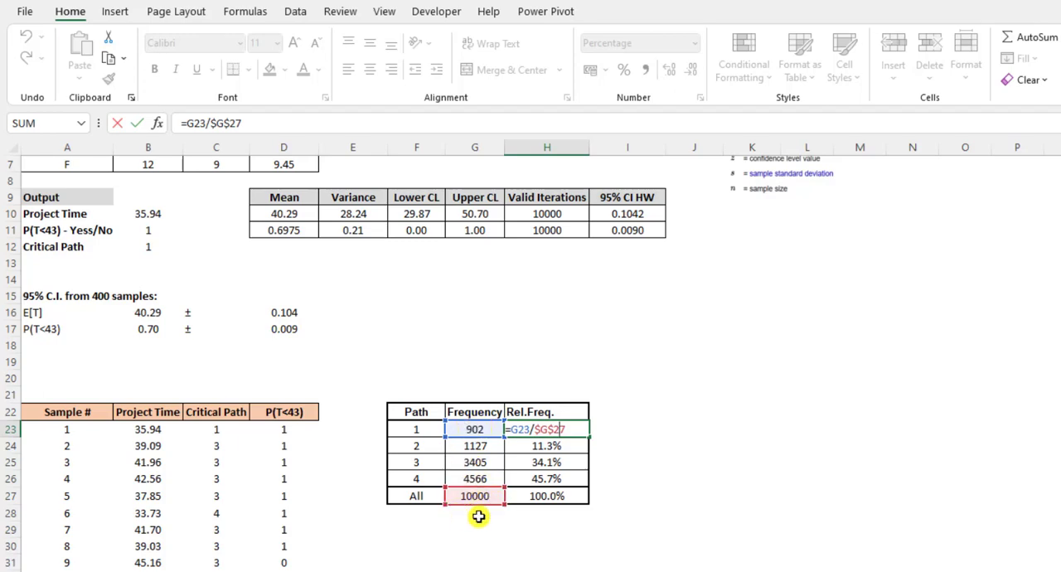
{"action": "key", "text": "Escape"}
{"action": "left_click", "coordinate": [564, 461]}
{"action": "left_click", "coordinate": [572, 479]}
{"action": "left_click", "coordinate": [635, 473]}
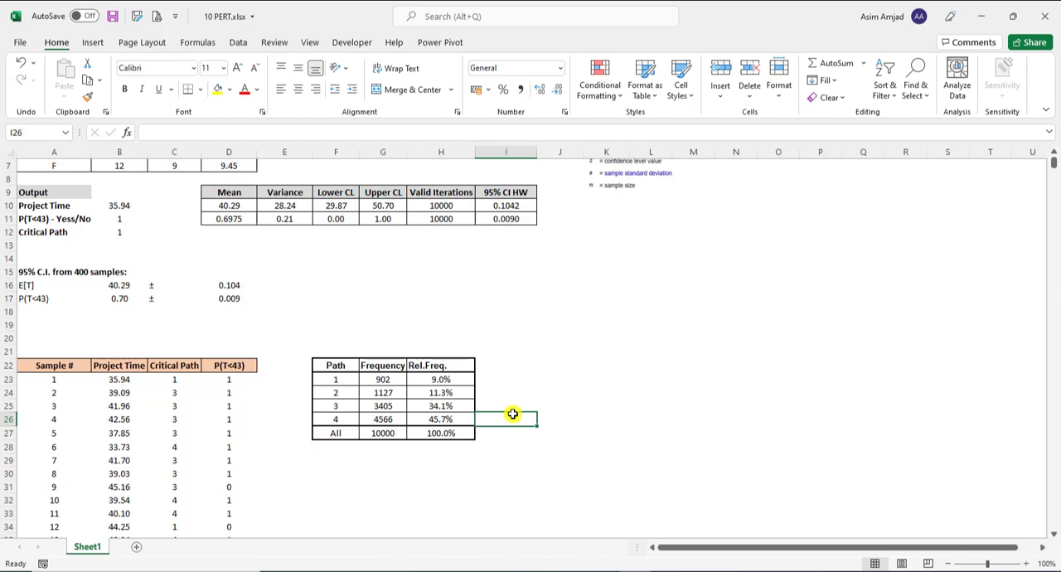
Review paths 1 and 2 with their relative frequencies in the path table, and return to the top of the worksheet
{"action": "left_click", "coordinate": [473, 394]}
{"action": "left_click", "coordinate": [344, 397]}
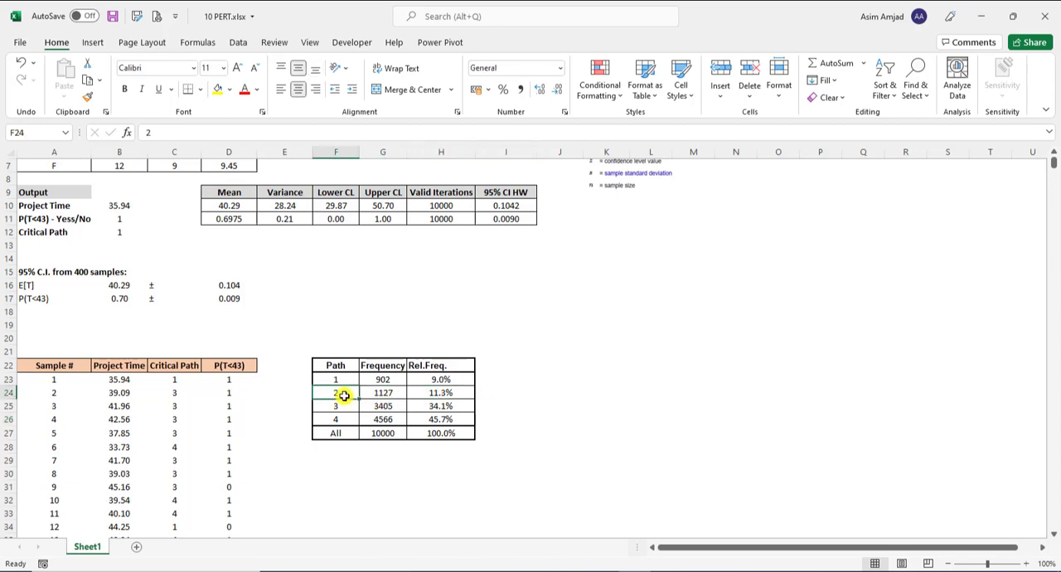
{"action": "left_click", "coordinate": [454, 378]}
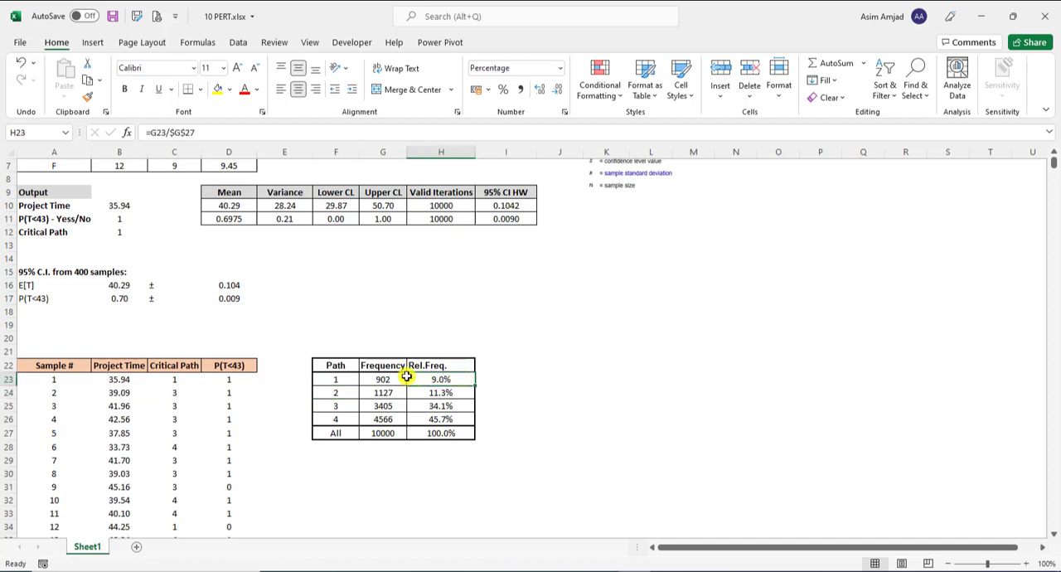
{"action": "left_click", "coordinate": [340, 379]}
{"action": "left_click", "coordinate": [562, 378]}
{"action": "left_click", "coordinate": [466, 436]}
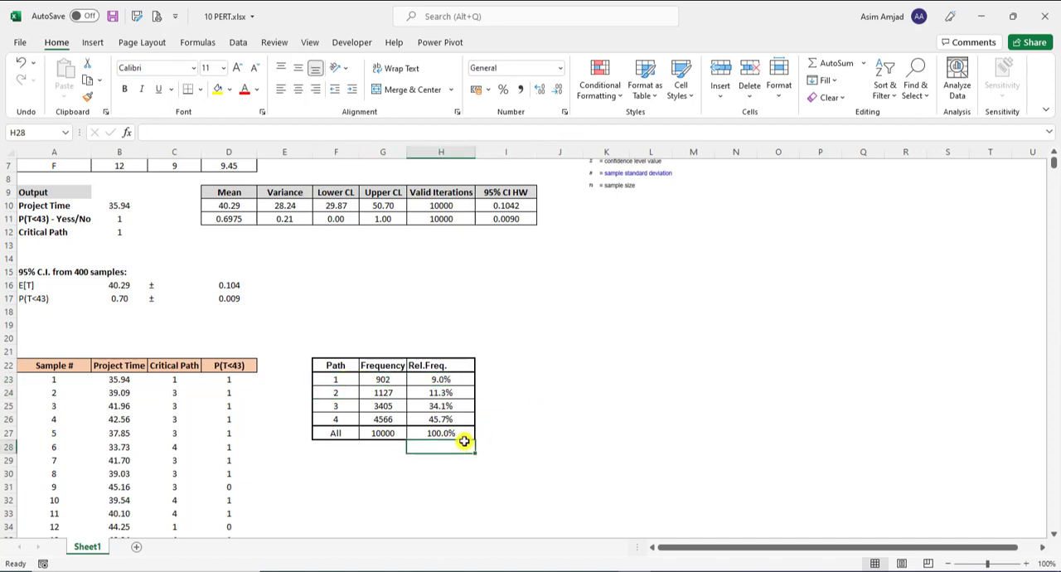
{"action": "left_click", "coordinate": [577, 428]}
{"action": "scroll", "coordinate": [576, 428], "scroll_direction": "up", "scroll_amount": 2}
{"action": "left_click", "coordinate": [726, 378]}
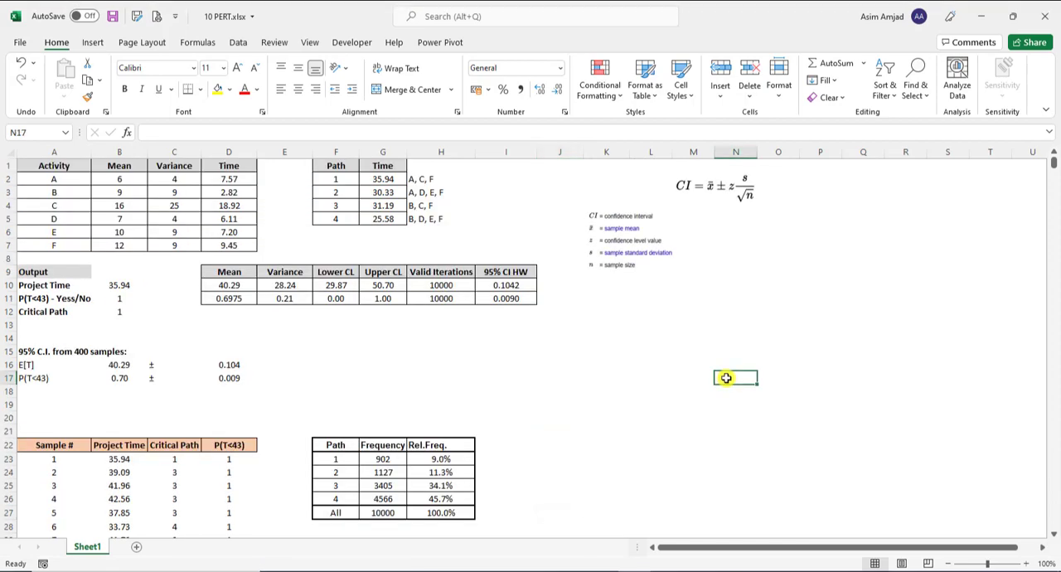